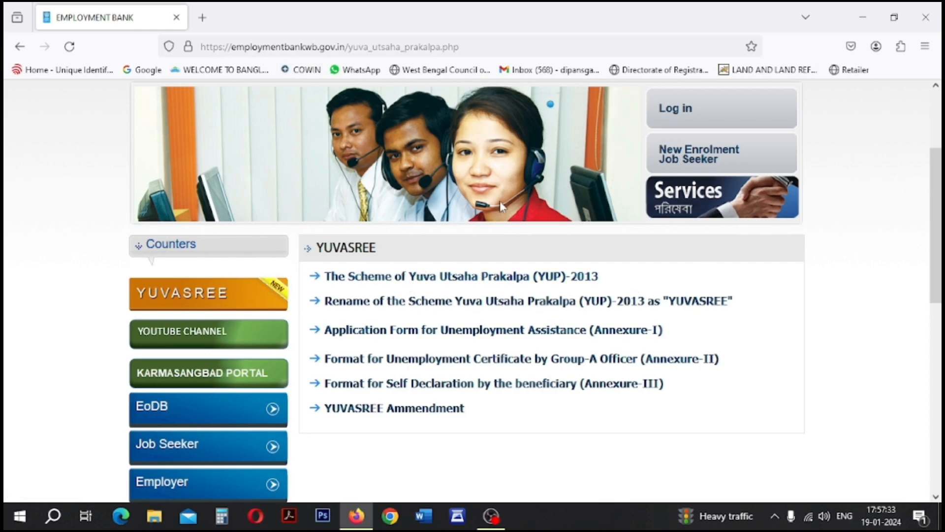
- From the Yuvasree scheme page, start a New Enrolment as a job seeker
{"action": "scroll", "coordinate": [568, 141], "scroll_direction": "up", "scroll_amount": 2}
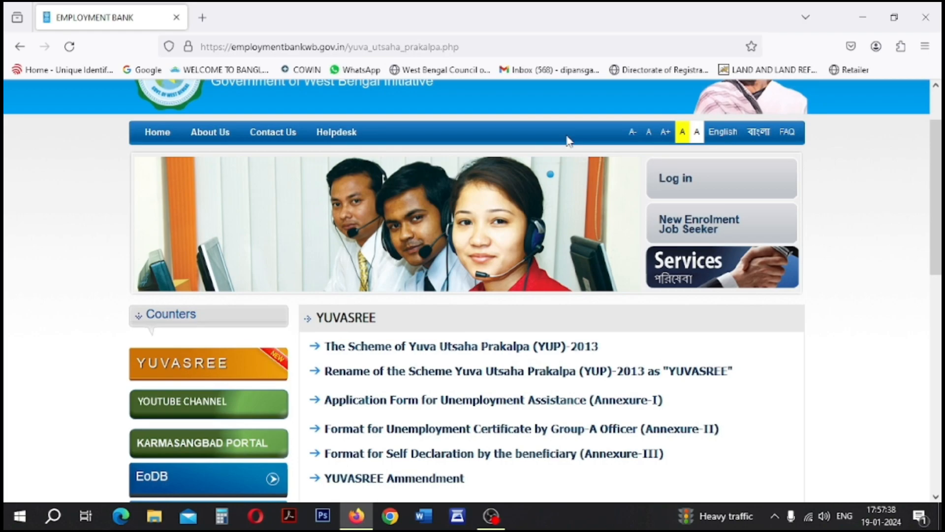
{"action": "left_click", "coordinate": [195, 366]}
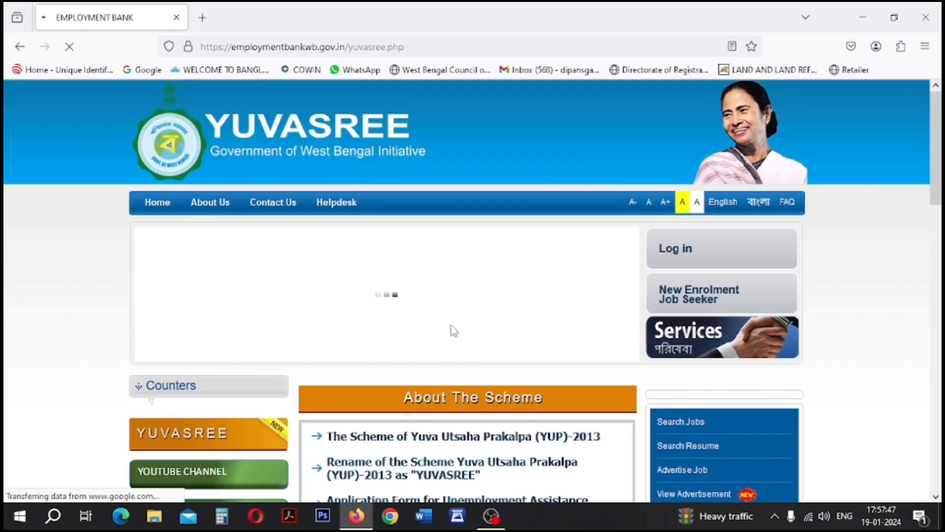
{"action": "mouse_move", "coordinate": [752, 246]}
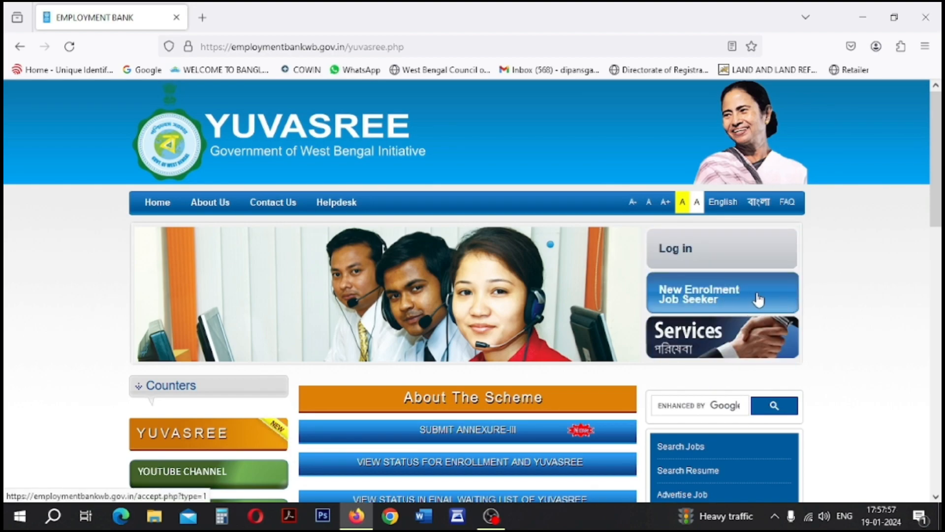
{"action": "left_click", "coordinate": [759, 299]}
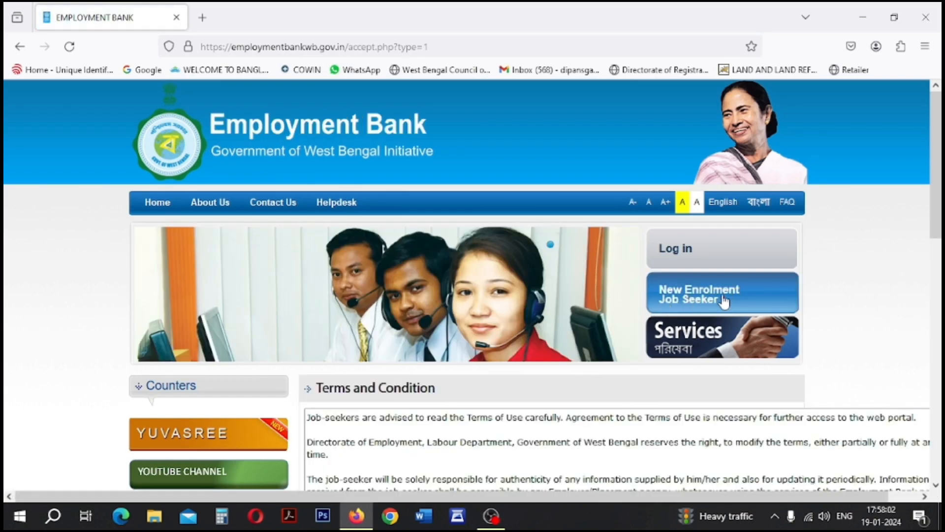
- Read through the jobseeker terms and conditions and accept them to continue
{"action": "scroll", "coordinate": [536, 334], "scroll_direction": "down", "scroll_amount": 4}
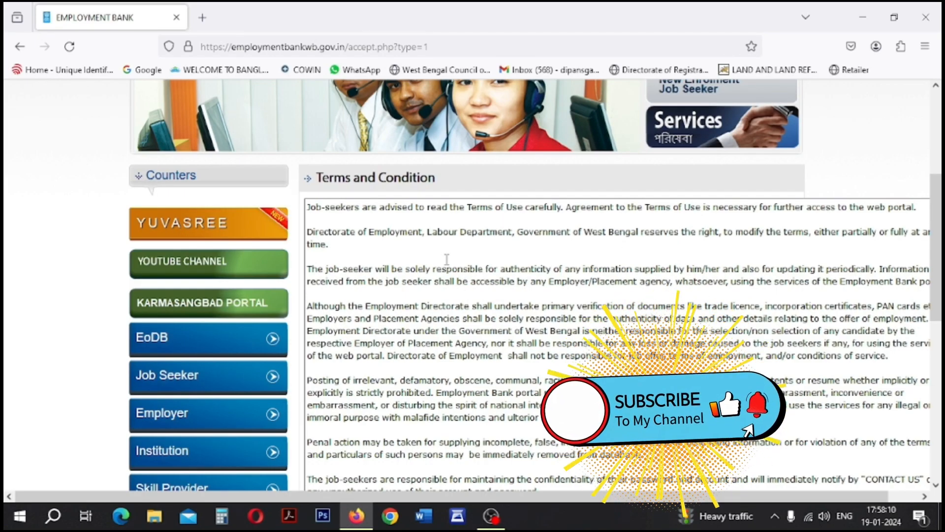
{"action": "scroll", "coordinate": [768, 258], "scroll_direction": "down", "scroll_amount": 5}
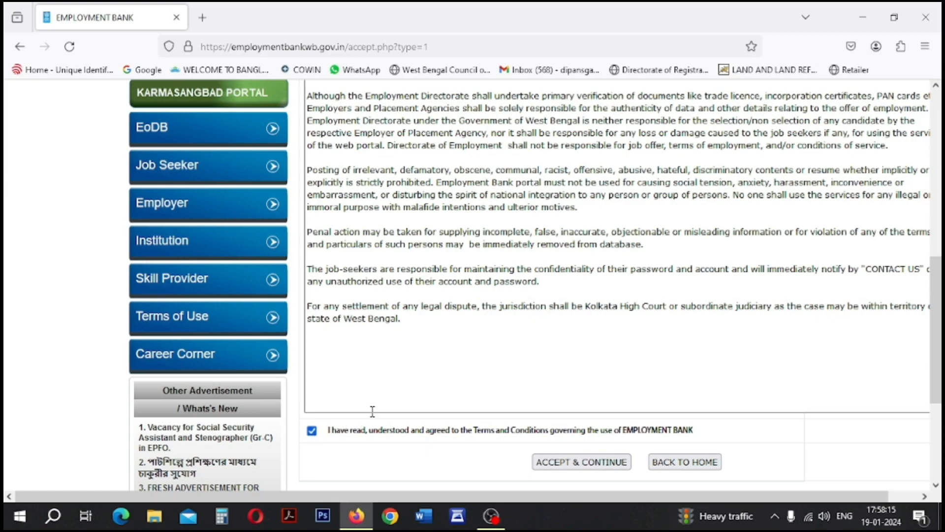
{"action": "left_click", "coordinate": [581, 464]}
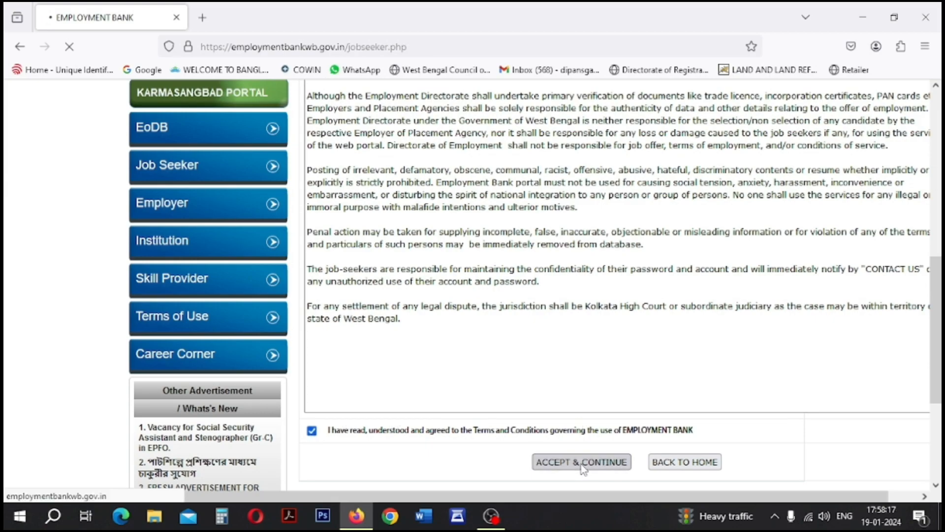
{"action": "scroll", "coordinate": [512, 379], "scroll_direction": "down", "scroll_amount": 3}
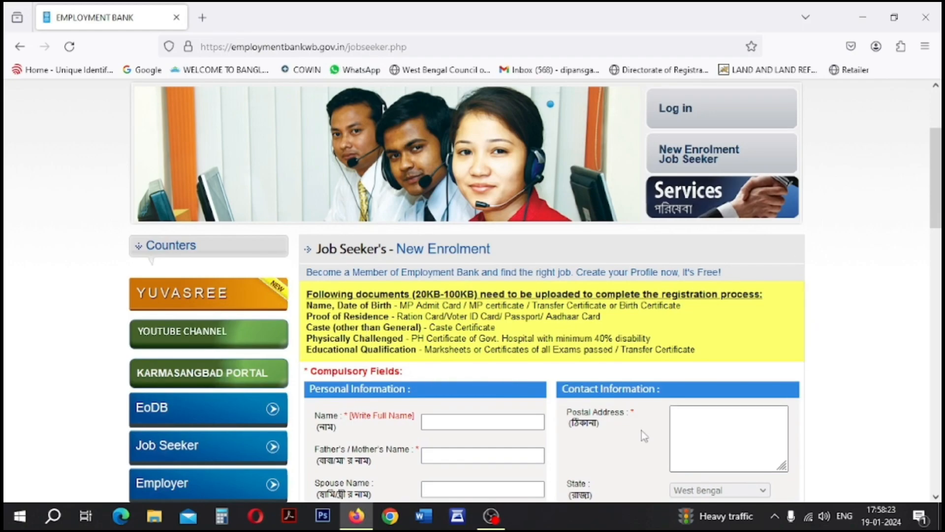
{"action": "scroll", "coordinate": [571, 401], "scroll_direction": "down", "scroll_amount": 2}
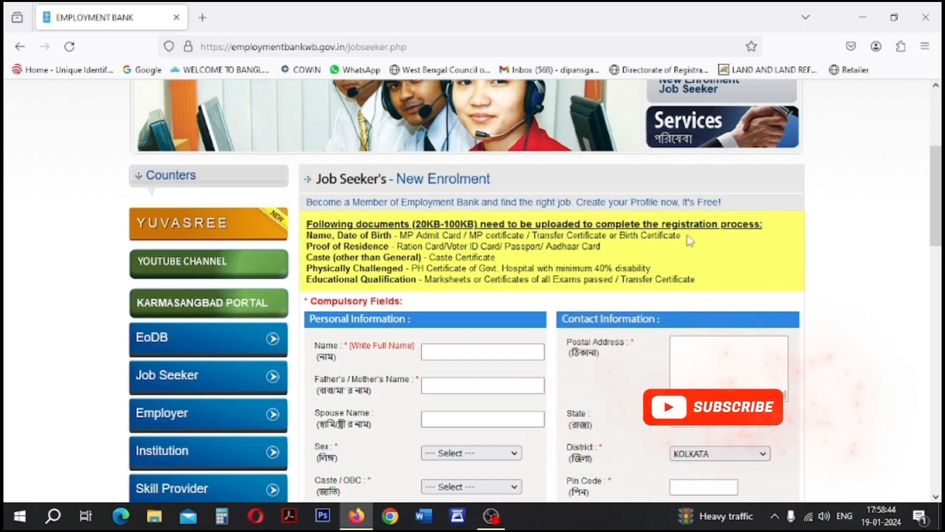
{"action": "left_click_drag", "start_coordinate": [688, 239], "coordinate": [488, 247]}
{"action": "left_click", "coordinate": [329, 250]}
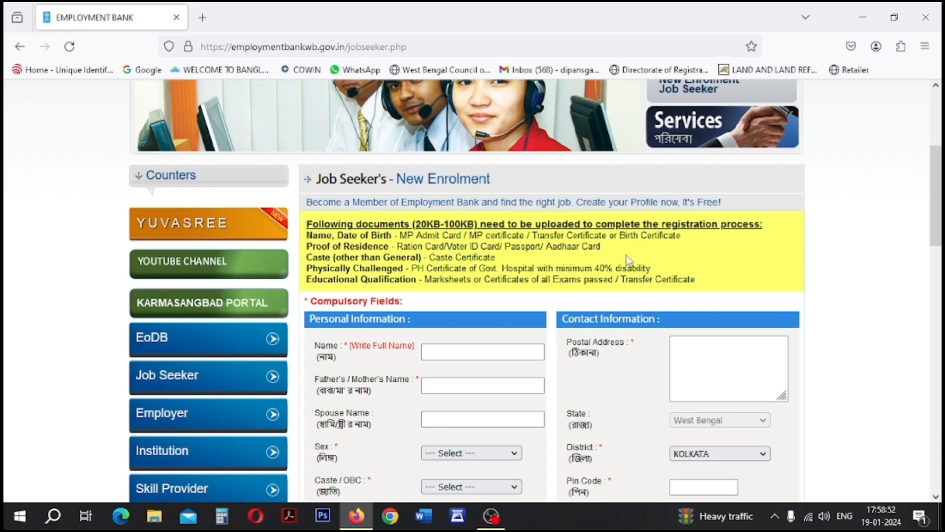
{"action": "left_click_drag", "start_coordinate": [440, 260], "coordinate": [667, 266]}
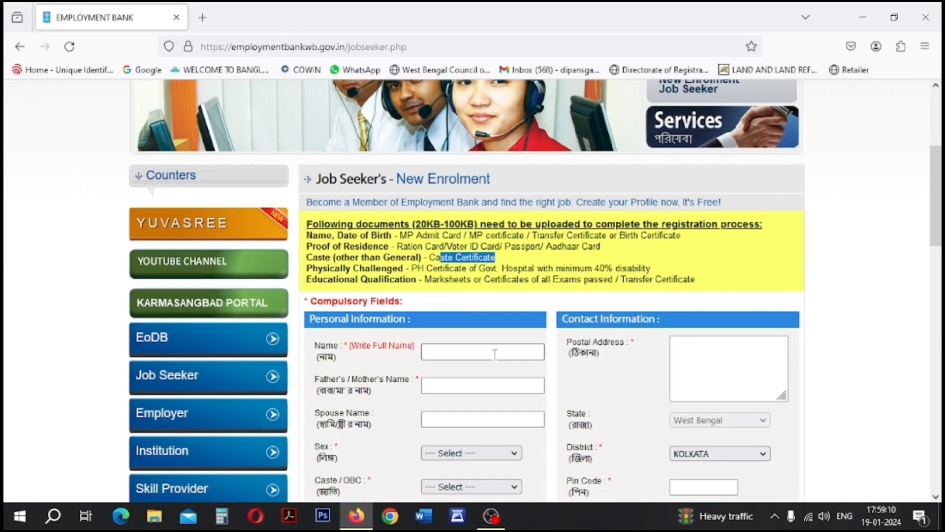
{"action": "scroll", "coordinate": [489, 348], "scroll_direction": "down", "scroll_amount": 2}
{"action": "left_click_drag", "start_coordinate": [698, 211], "coordinate": [310, 164]}
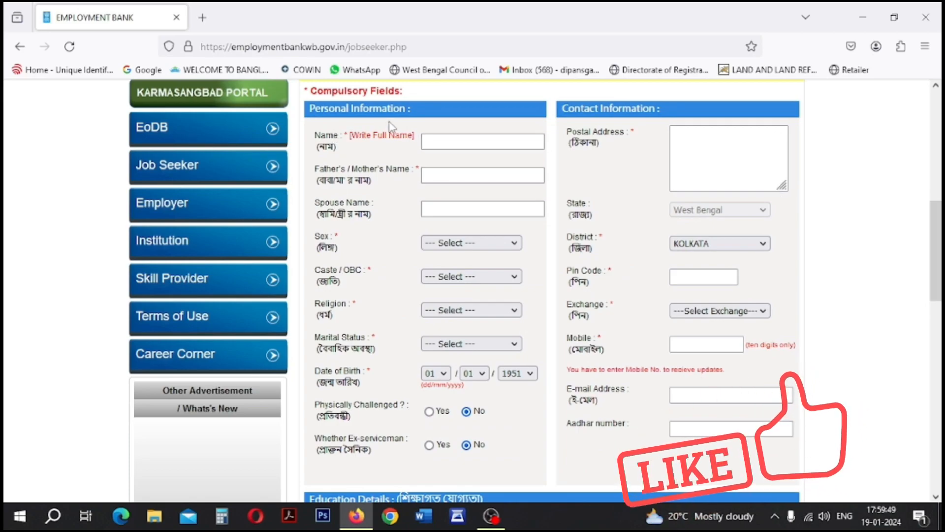
- Enter the applicant's name and set sex Male, caste OBC'B', religion HINDUISM, UNMARRIED
{"action": "left_click", "coordinate": [457, 143]}
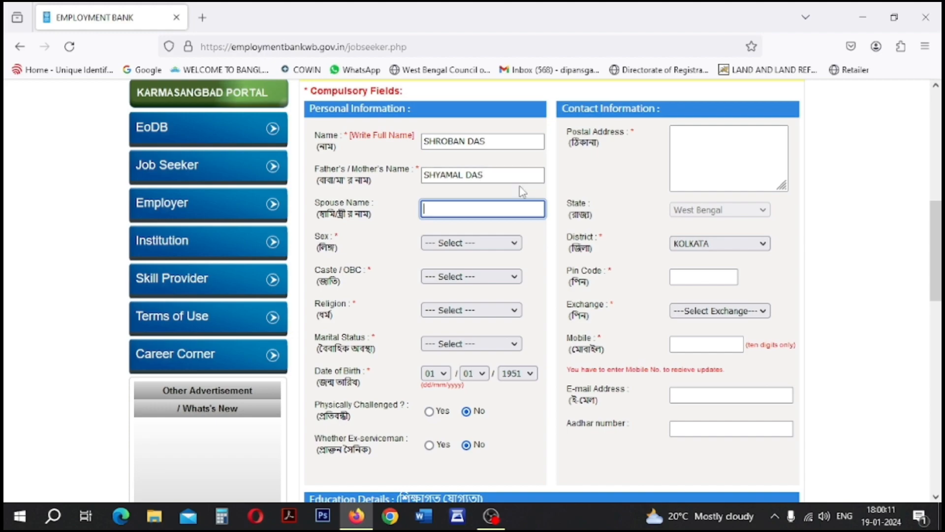
{"action": "left_click", "coordinate": [479, 249]}
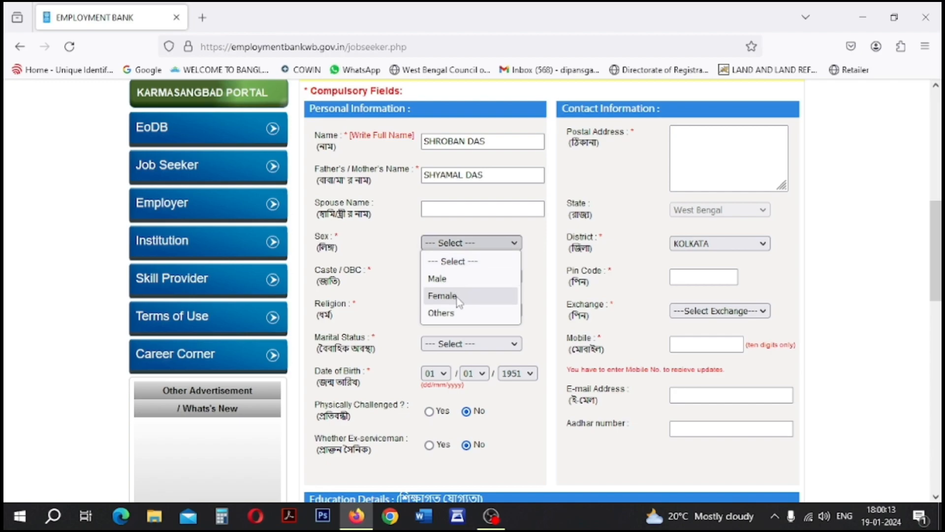
{"action": "left_click", "coordinate": [460, 279]}
{"action": "left_click", "coordinate": [445, 277]}
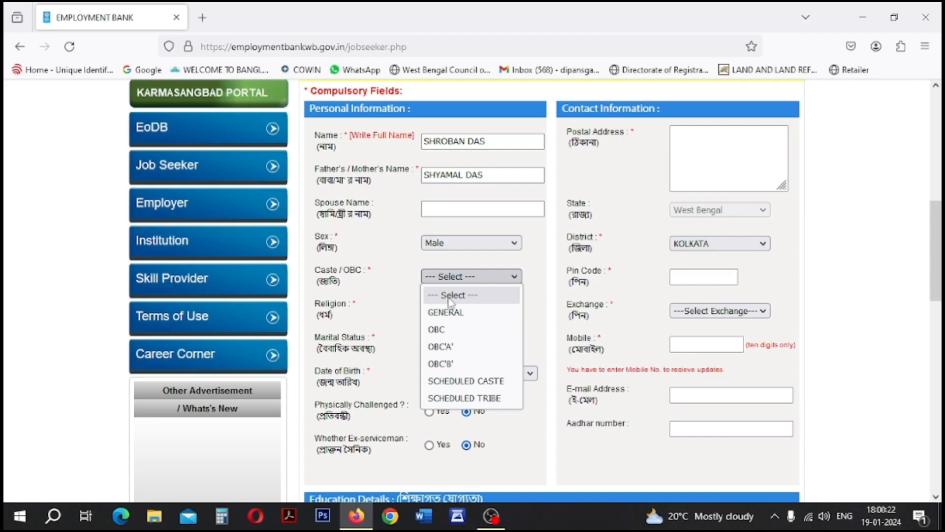
{"action": "left_click", "coordinate": [458, 364]}
{"action": "left_click", "coordinate": [466, 310]}
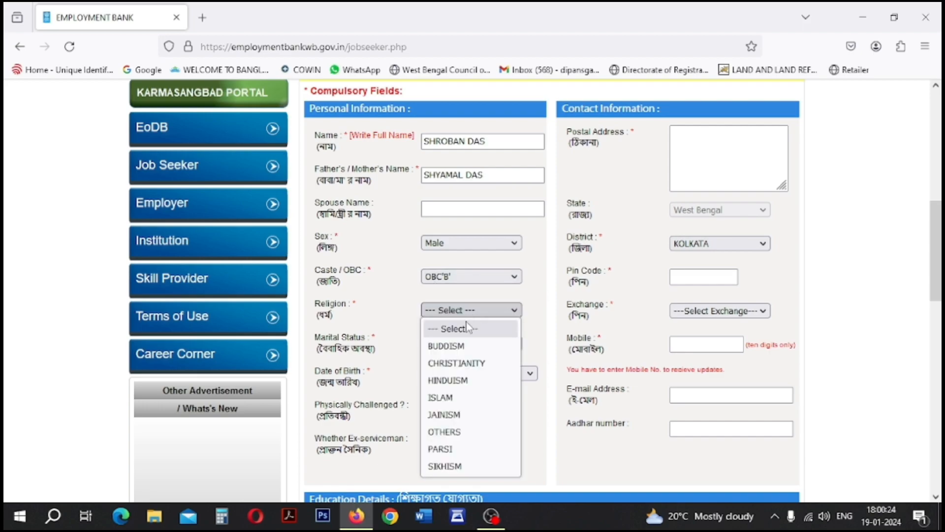
{"action": "left_click", "coordinate": [456, 381]}
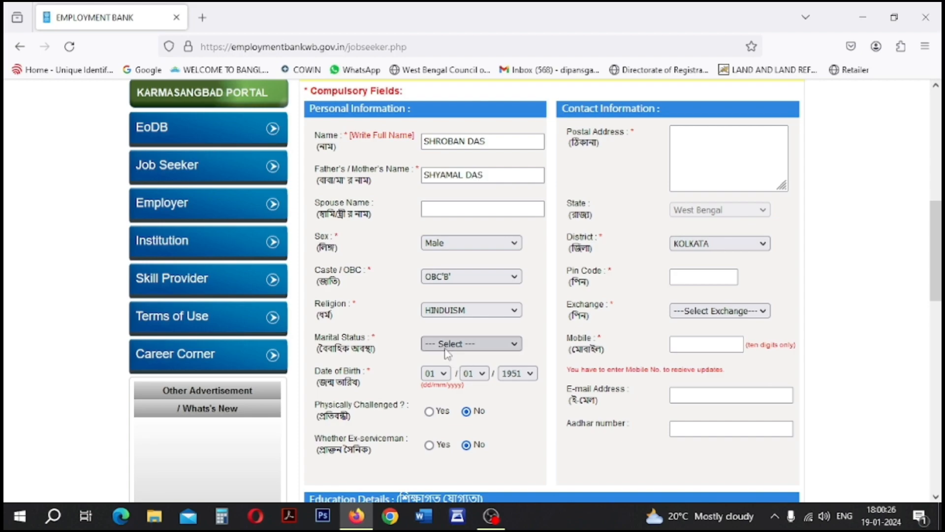
{"action": "left_click", "coordinate": [446, 347]}
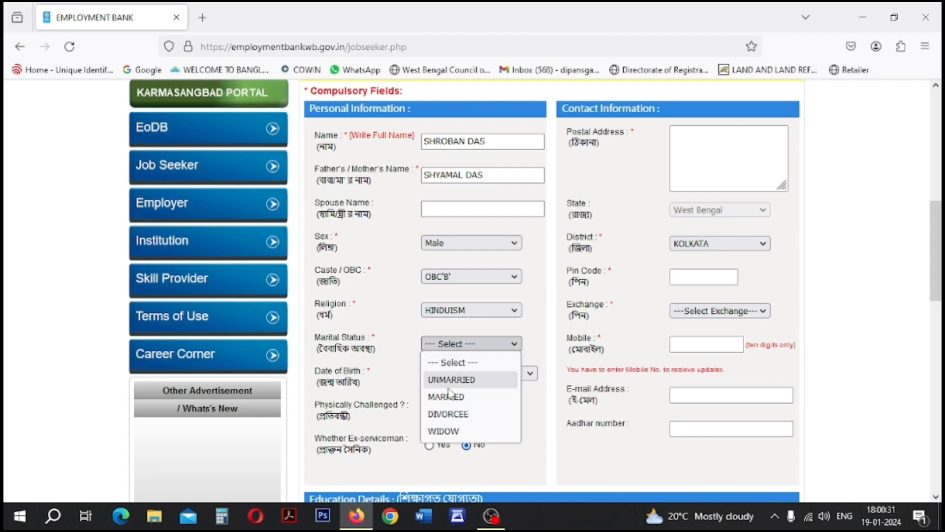
{"action": "left_click", "coordinate": [450, 380]}
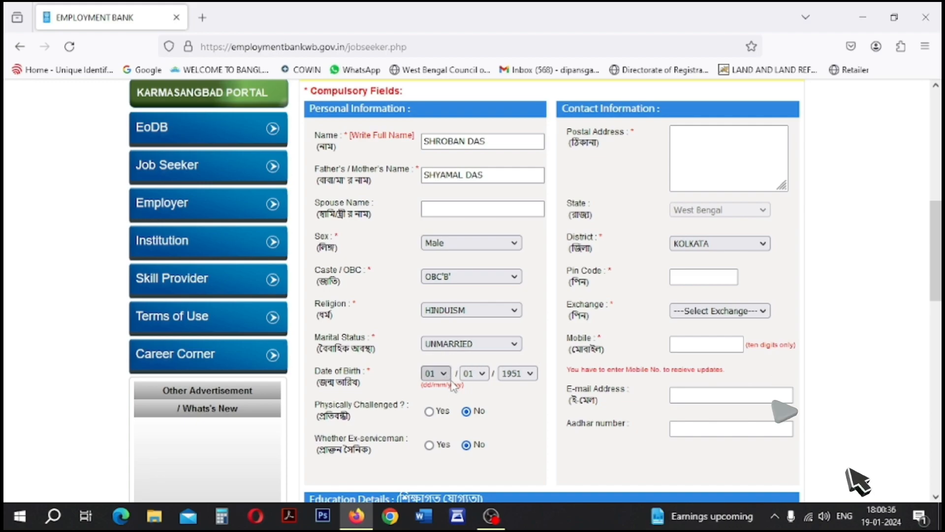
{"action": "scroll", "coordinate": [451, 380], "scroll_direction": "down", "scroll_amount": 1}
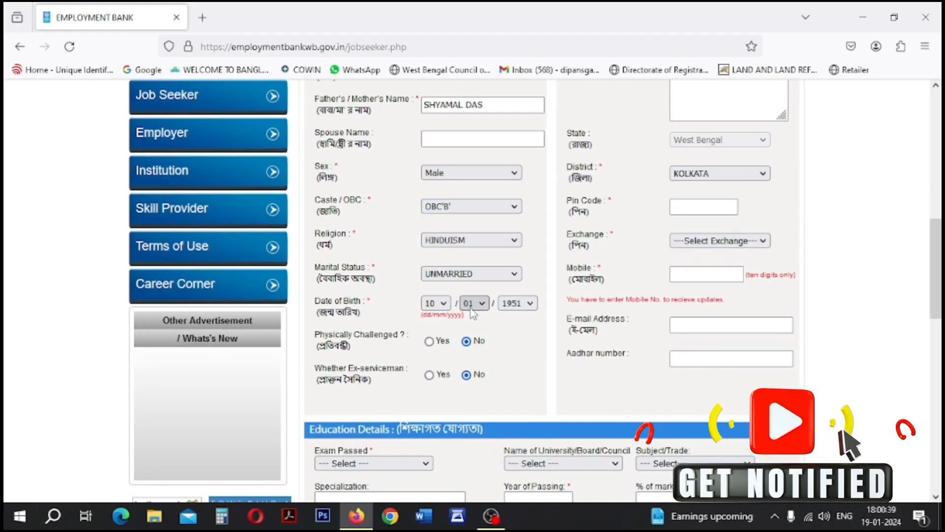
{"action": "left_click", "coordinate": [472, 305]}
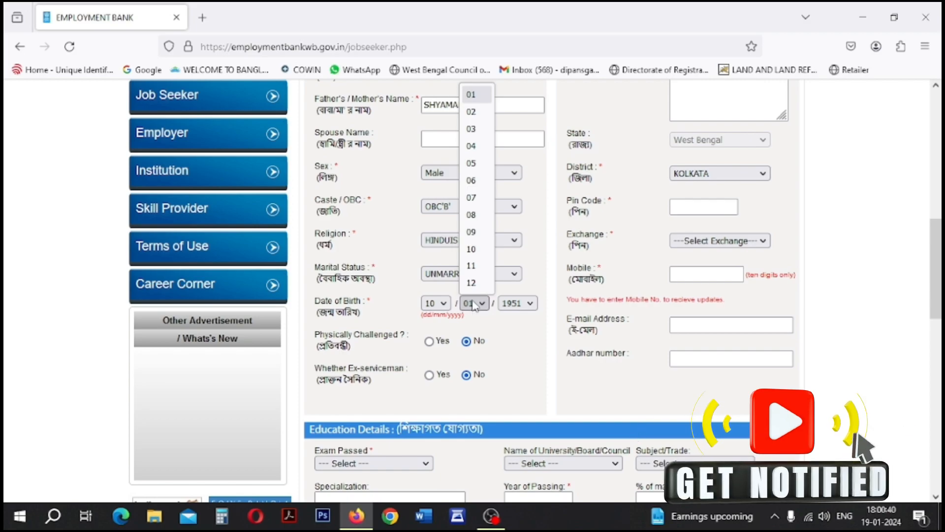
{"action": "left_click", "coordinate": [480, 183]}
{"action": "left_click", "coordinate": [512, 303]}
{"action": "scroll", "coordinate": [516, 197], "scroll_direction": "down", "scroll_amount": 4}
{"action": "left_click", "coordinate": [517, 197]}
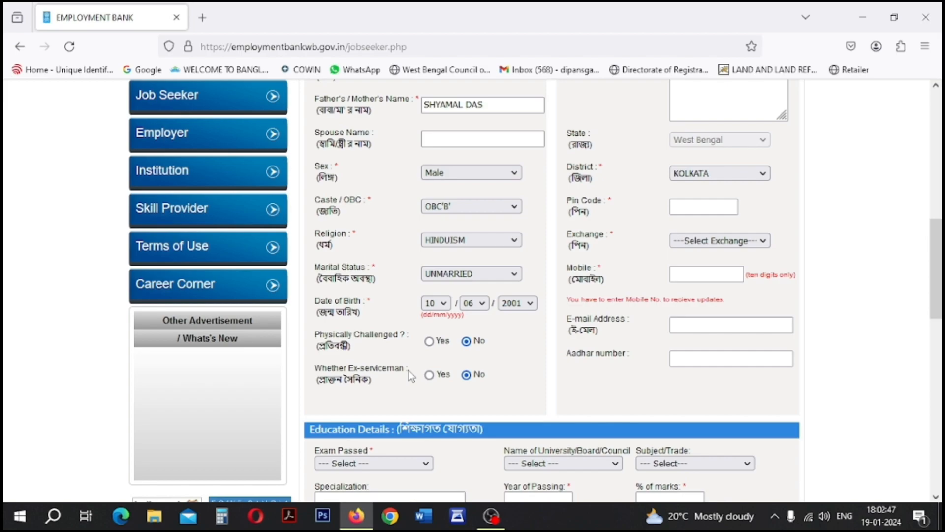
{"action": "scroll", "coordinate": [409, 371], "scroll_direction": "up", "scroll_amount": 4}
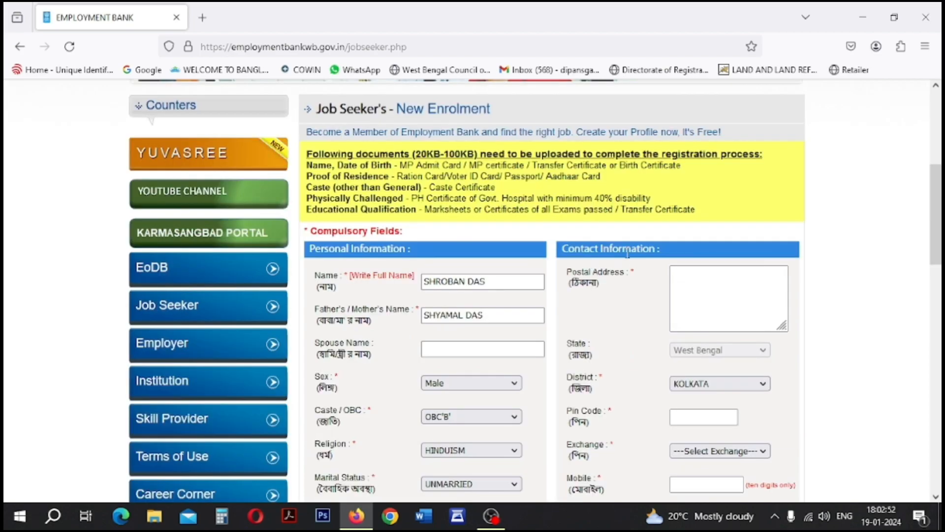
- Enter the postal address and set the district to 24 PARGANAS NORTH
{"action": "left_click", "coordinate": [706, 284]}
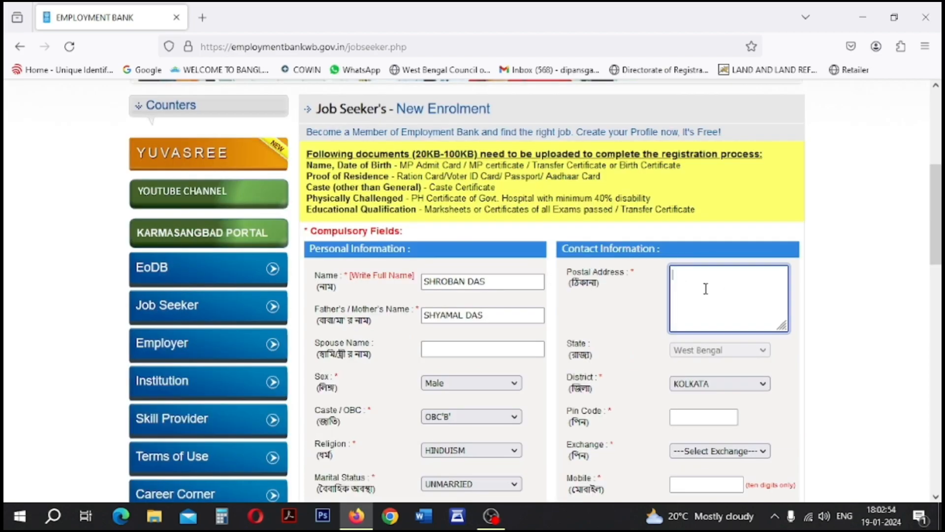
{"action": "type", "text": "DUTTAPUKUR"}
{"action": "key", "text": "Tab"}
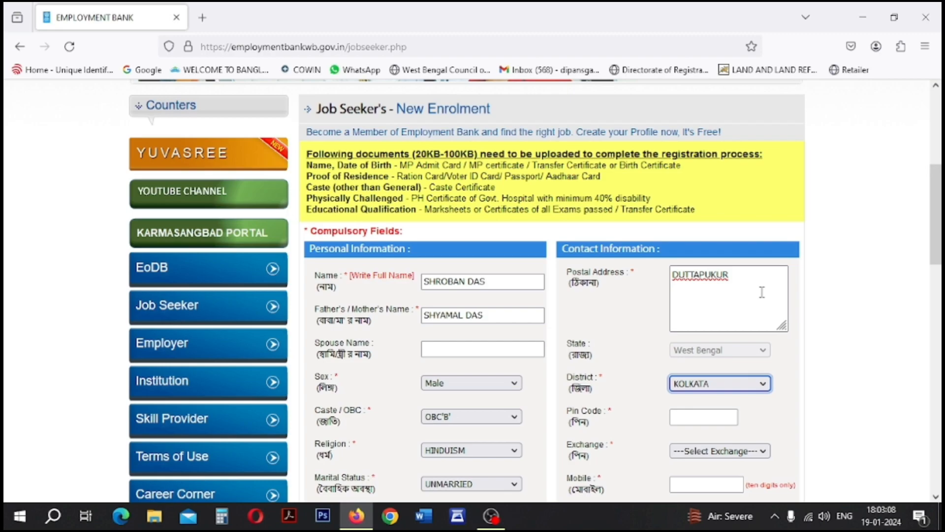
{"action": "left_click", "coordinate": [714, 384]}
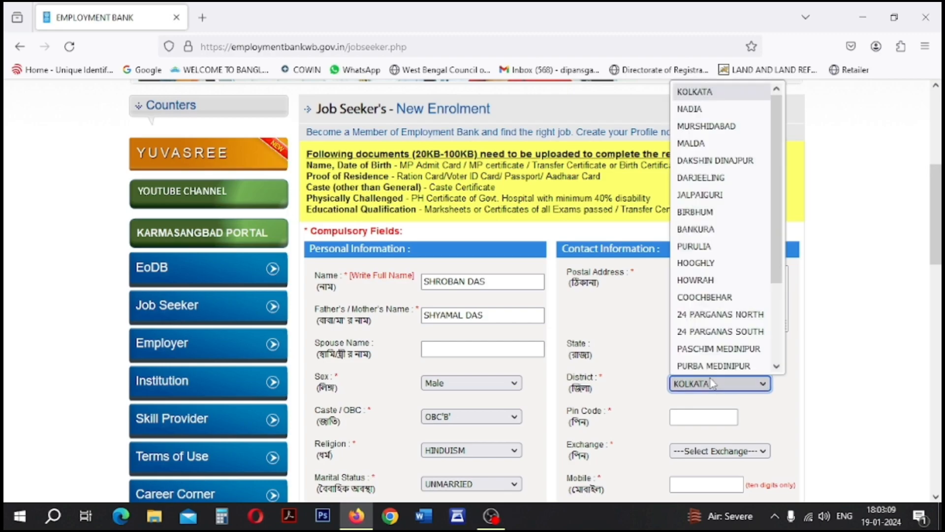
{"action": "left_click", "coordinate": [727, 317]}
- Set subdivision BARASAT and block Barasat I, and enter the PIN code
{"action": "left_click", "coordinate": [702, 417]}
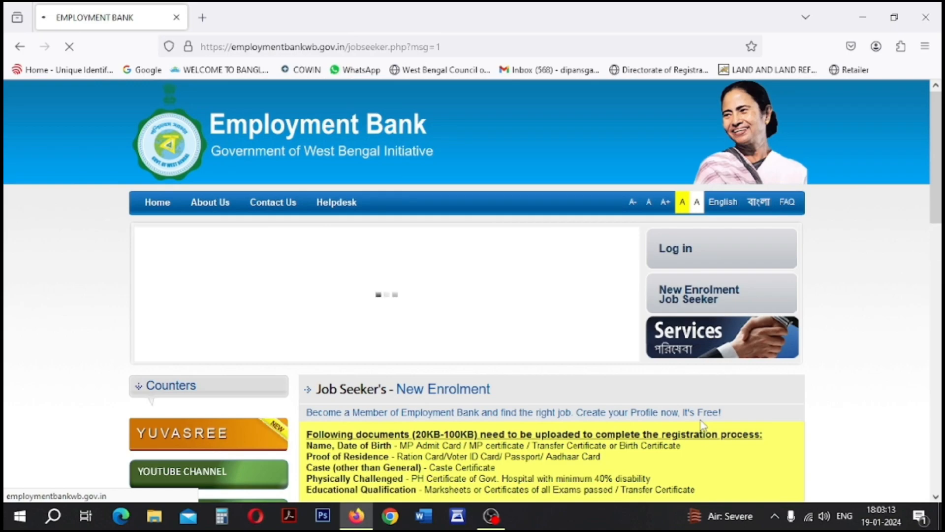
{"action": "scroll", "coordinate": [738, 455], "scroll_direction": "down", "scroll_amount": 6}
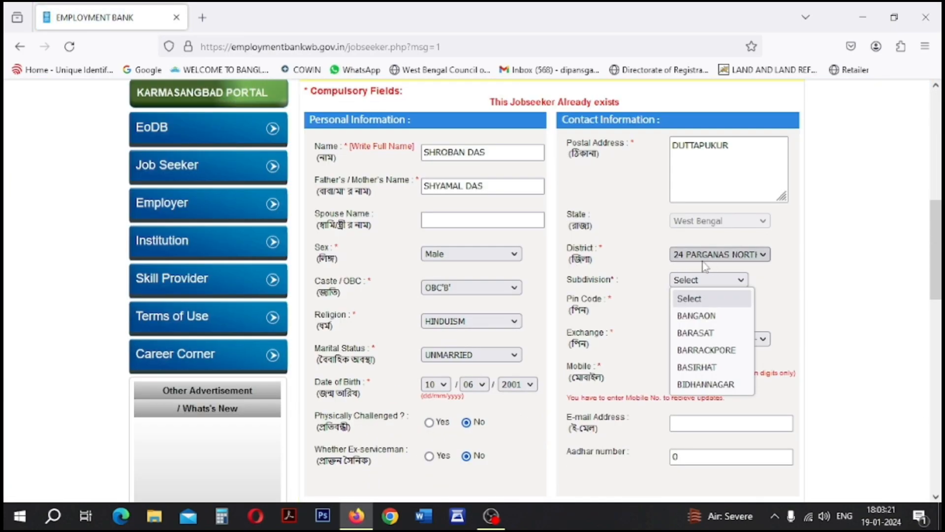
{"action": "left_click", "coordinate": [695, 333]}
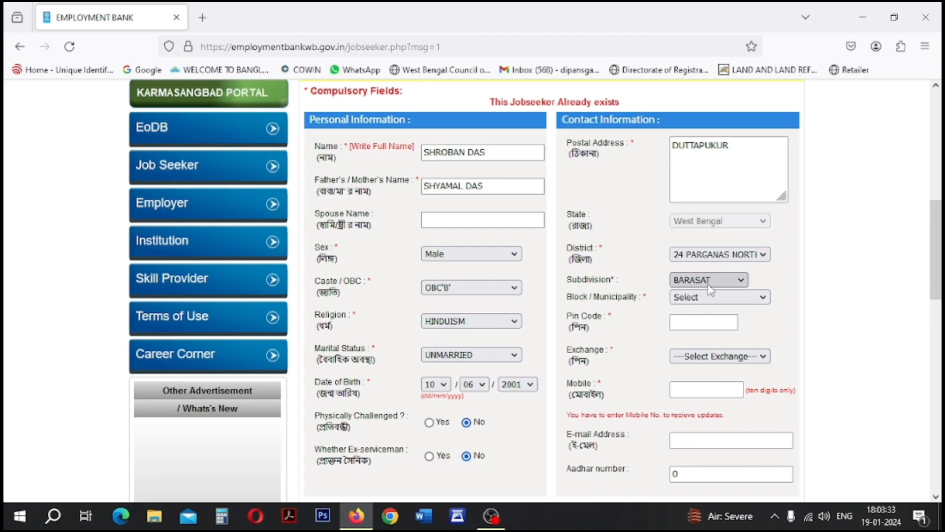
{"action": "left_click", "coordinate": [713, 300]}
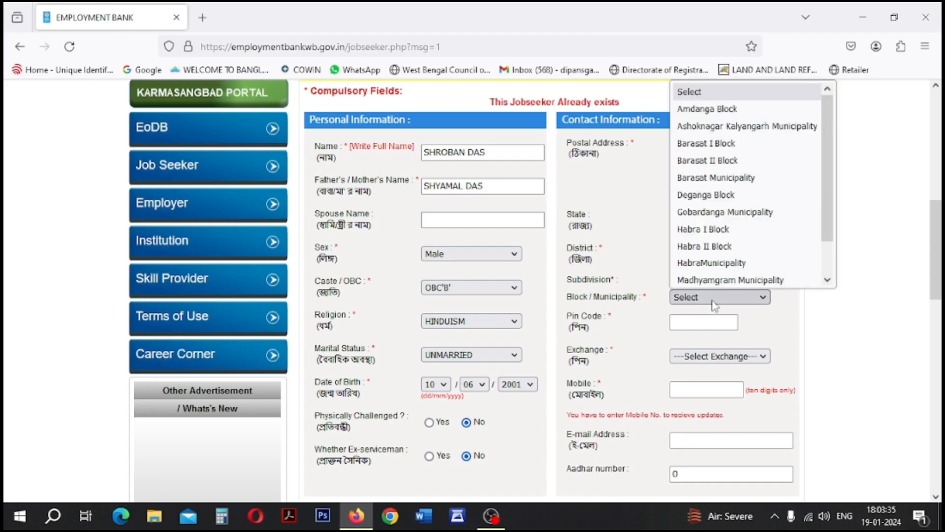
{"action": "left_click", "coordinate": [734, 143]}
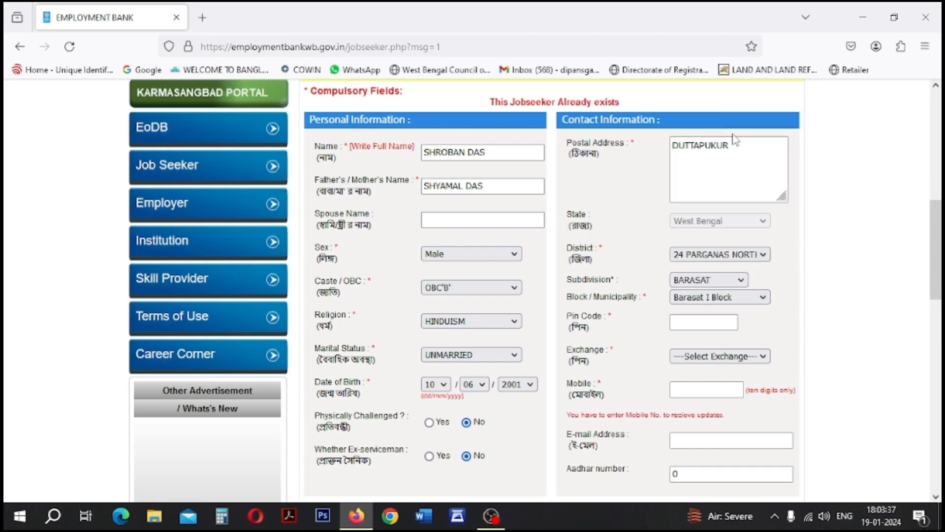
{"action": "left_click", "coordinate": [701, 321]}
{"action": "type", "text": "743248"}
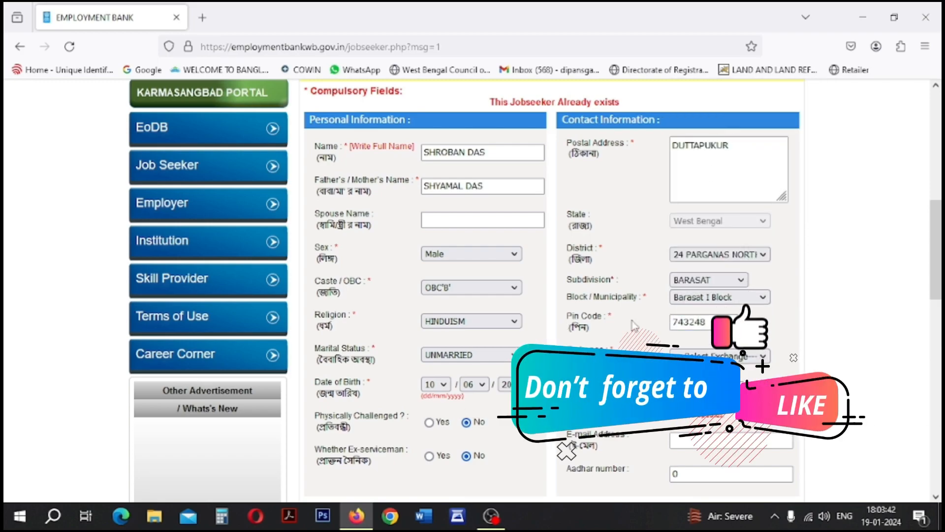
- Choose the DEE Barasat employment exchange and enter the applicant's mobile number
{"action": "scroll", "coordinate": [638, 320], "scroll_direction": "down", "scroll_amount": 1}
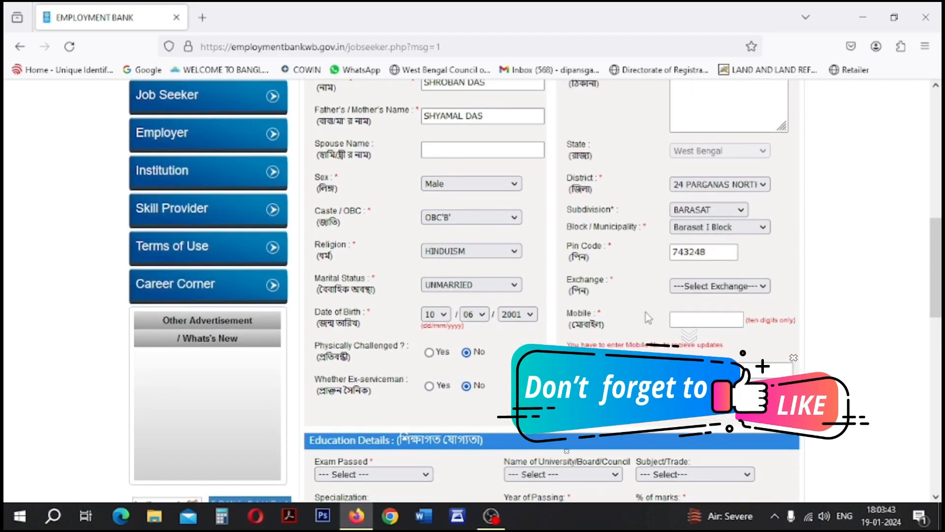
{"action": "left_click", "coordinate": [701, 287]}
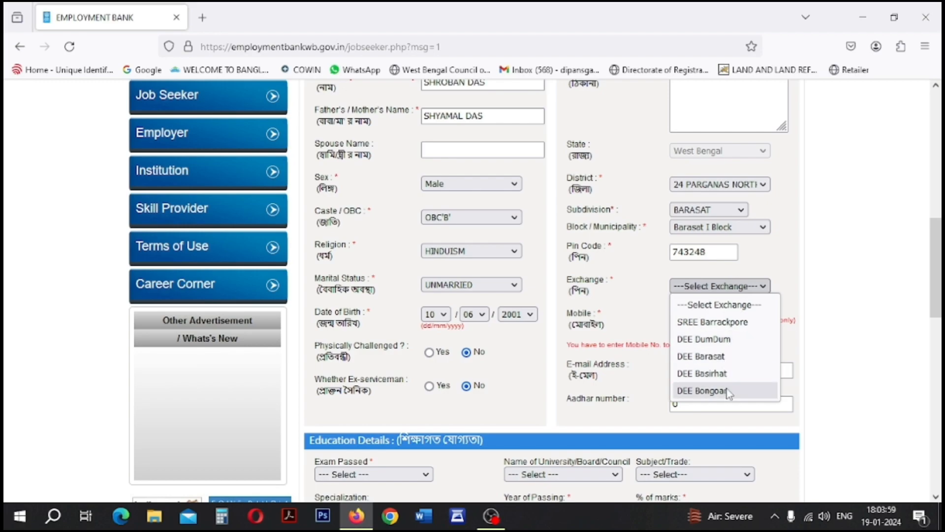
{"action": "left_click", "coordinate": [735, 363]}
{"action": "left_click", "coordinate": [705, 322]}
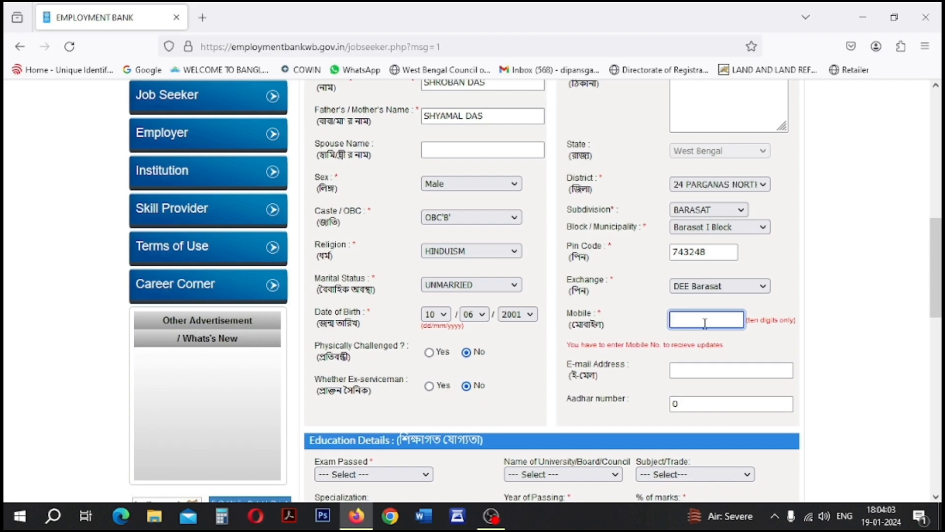
{"action": "left_click", "coordinate": [723, 370]}
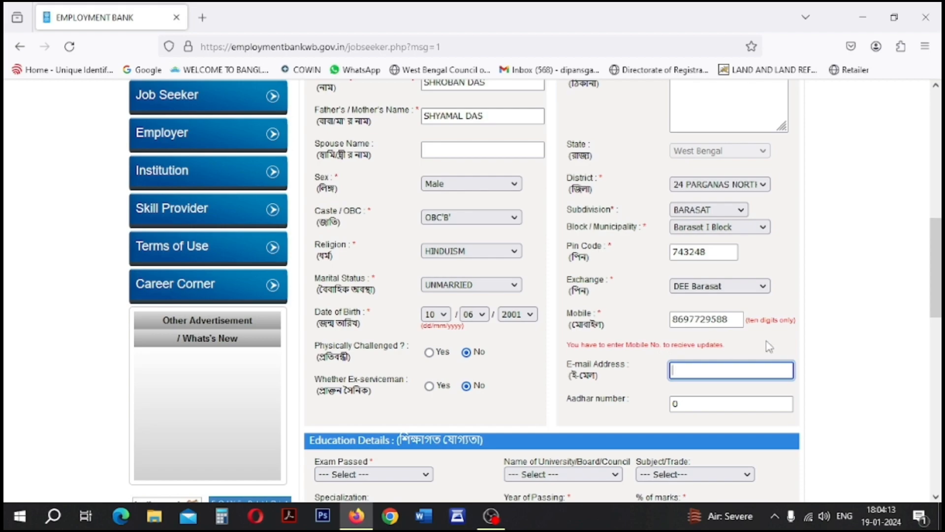
- Clear the placeholder 0 from the Aadhar number field
{"action": "left_click", "coordinate": [697, 405]}
{"action": "key", "text": "BackSpace"}
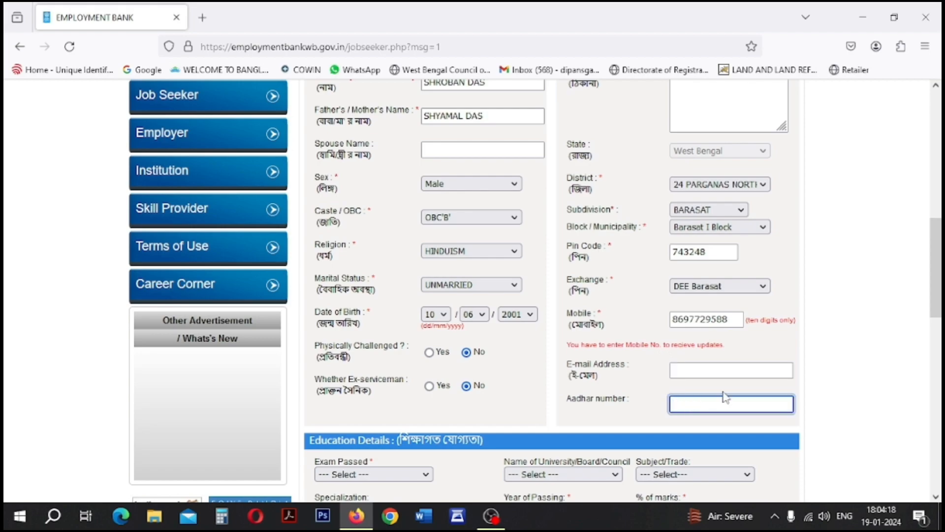
{"action": "scroll", "coordinate": [734, 391], "scroll_direction": "down", "scroll_amount": 3}
{"action": "scroll", "coordinate": [737, 391], "scroll_direction": "down", "scroll_amount": 2}
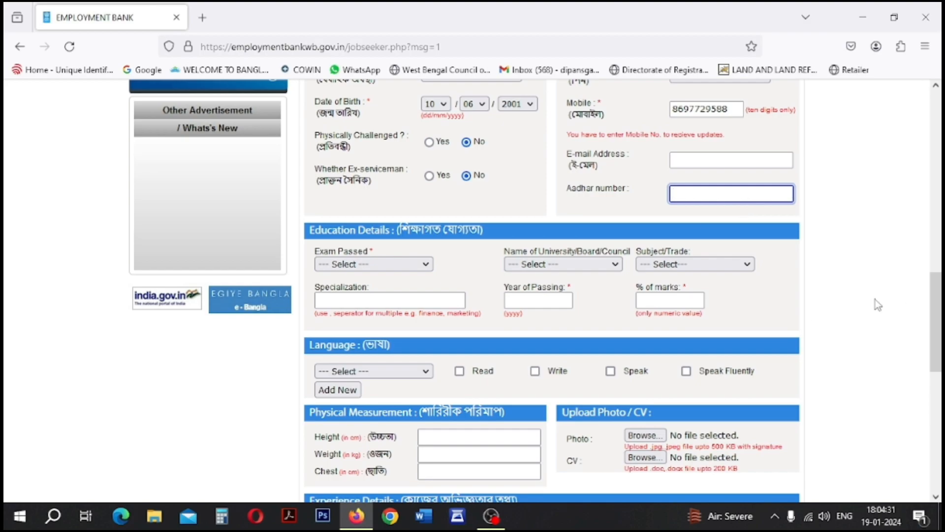
- Record the (10 +2) Arts exam from the West Bengal council board, passed in 2019
{"action": "left_click", "coordinate": [364, 264]}
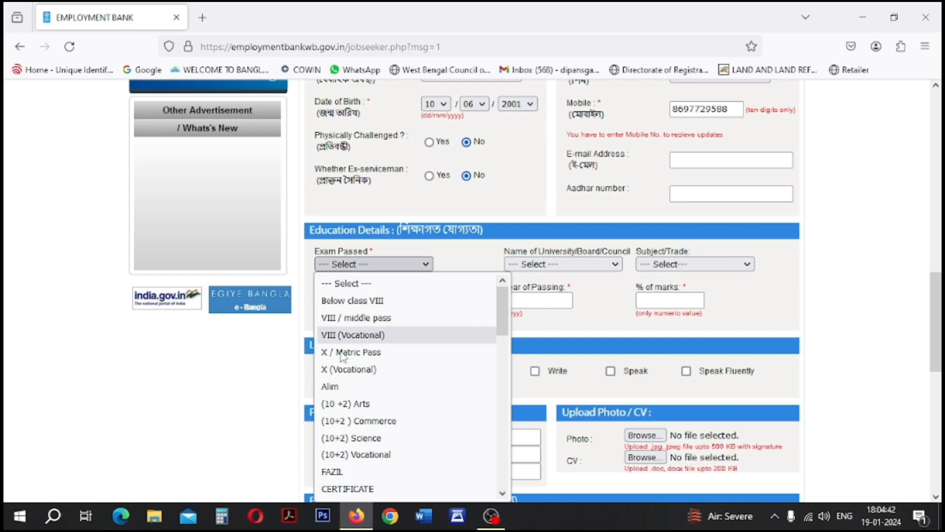
{"action": "left_click", "coordinate": [345, 403]}
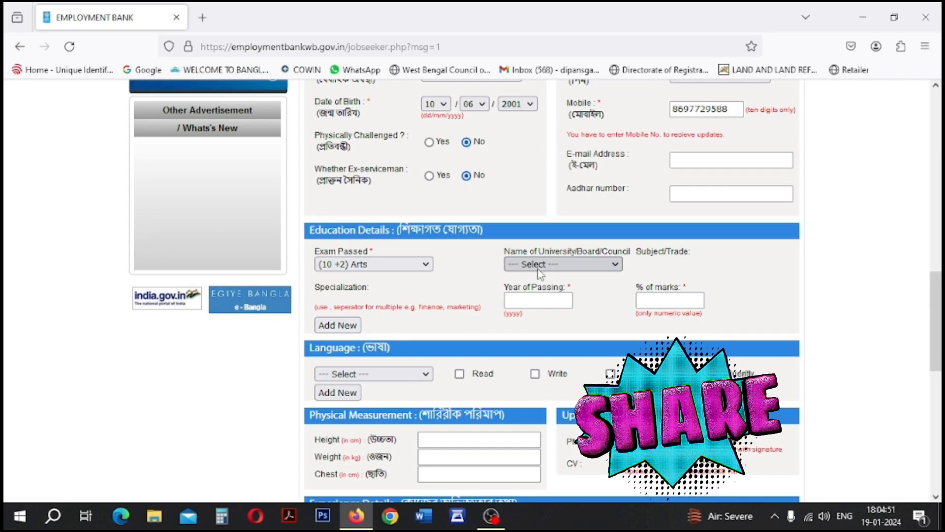
{"action": "left_click", "coordinate": [592, 265]}
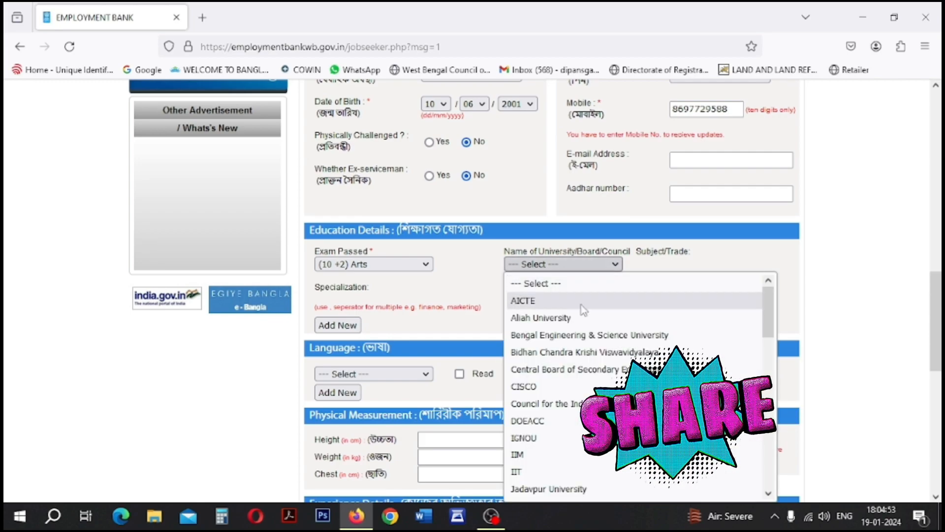
{"action": "left_click", "coordinate": [542, 300]}
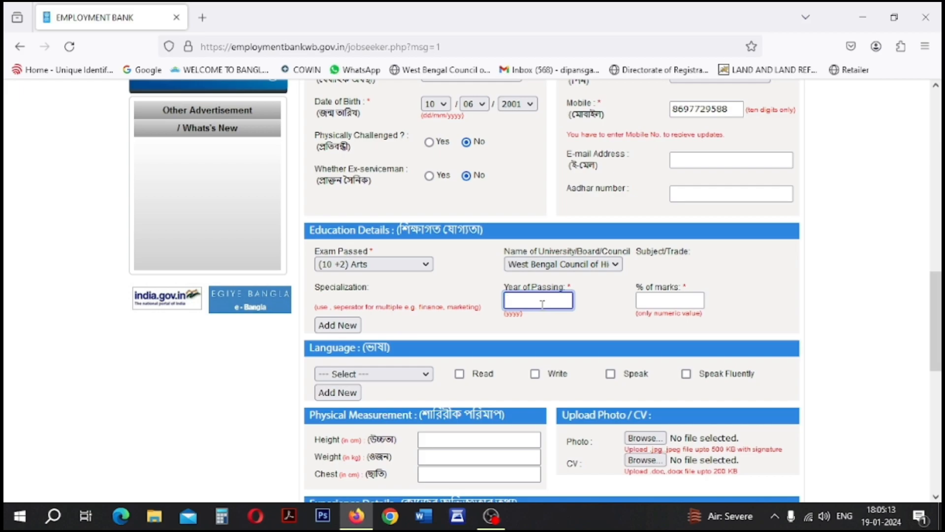
{"action": "type", "text": "2019"}
{"action": "key", "text": "Tab"}
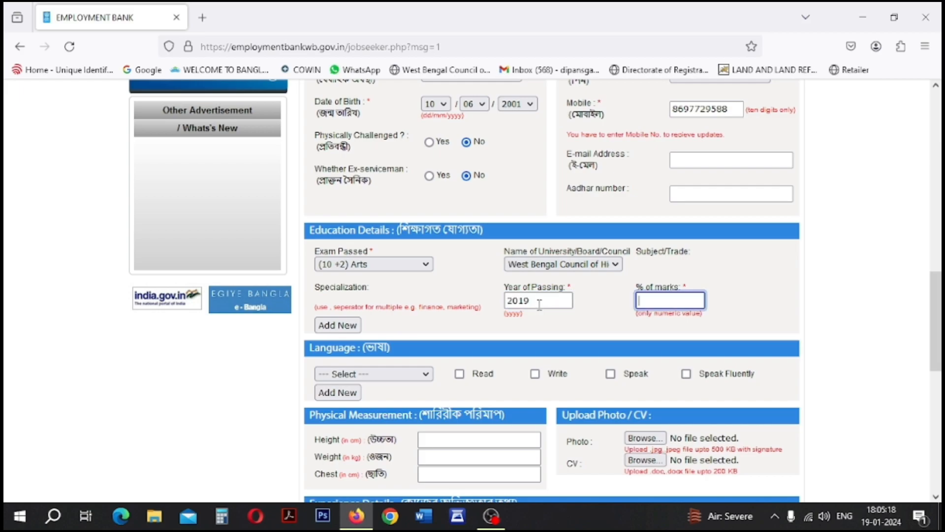
- Enter 60% marks, then add Bengali as read, written, spoken and spoken fluently
{"action": "type", "text": "60"}
{"action": "key", "text": "Tab"}
{"action": "scroll", "coordinate": [266, 450], "scroll_direction": "down", "scroll_amount": 3}
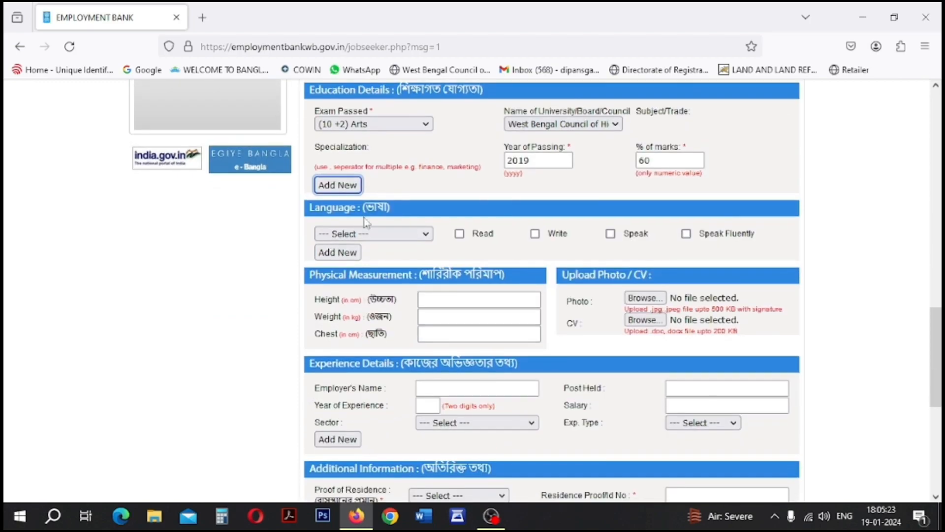
{"action": "left_click", "coordinate": [374, 234]}
{"action": "left_click", "coordinate": [340, 302]}
{"action": "left_click", "coordinate": [459, 233]}
{"action": "left_click", "coordinate": [535, 233]}
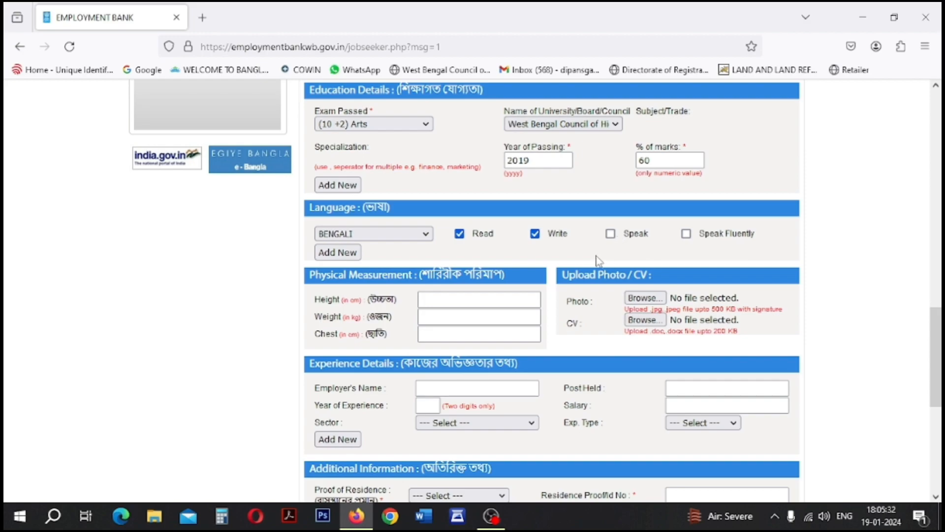
{"action": "left_click", "coordinate": [610, 234]}
{"action": "left_click", "coordinate": [685, 233]}
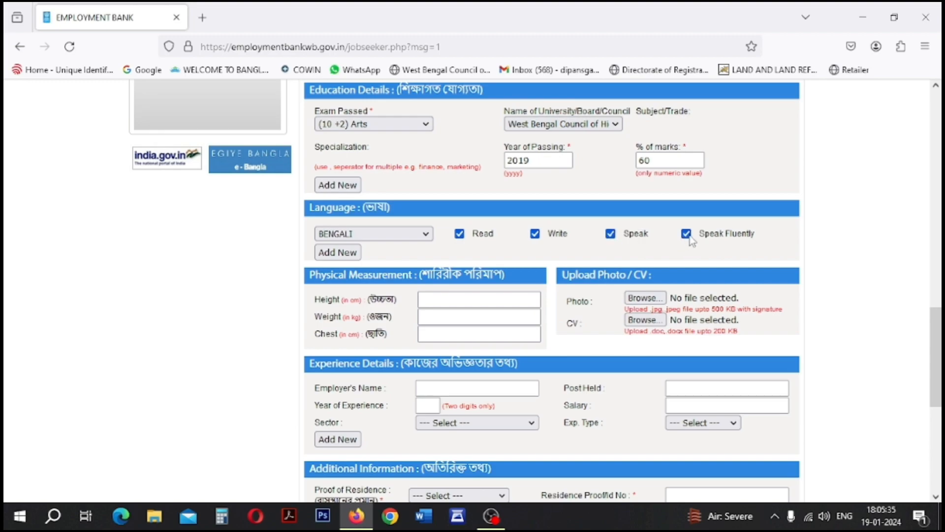
- Add a second language row for Hindi, read and spoken
{"action": "left_click", "coordinate": [347, 254]}
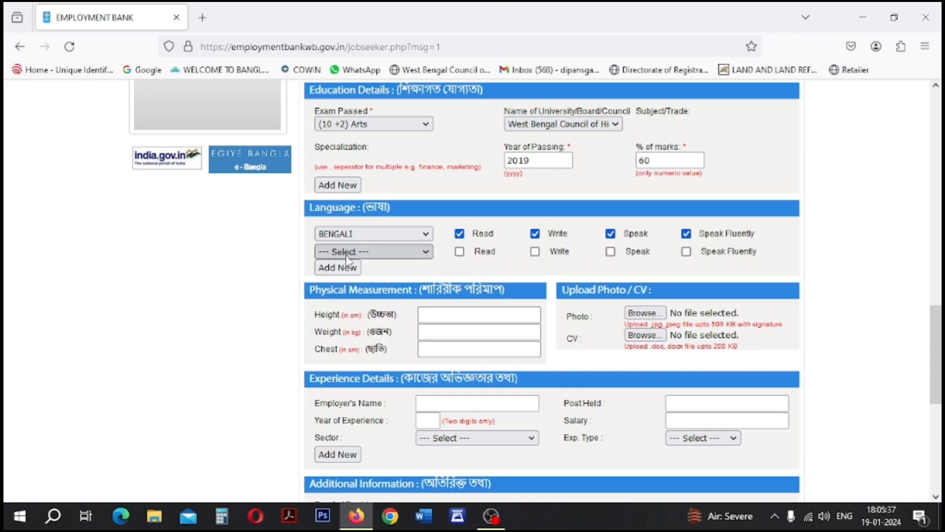
{"action": "left_click", "coordinate": [370, 254]}
{"action": "scroll", "coordinate": [359, 374], "scroll_direction": "down", "scroll_amount": 2}
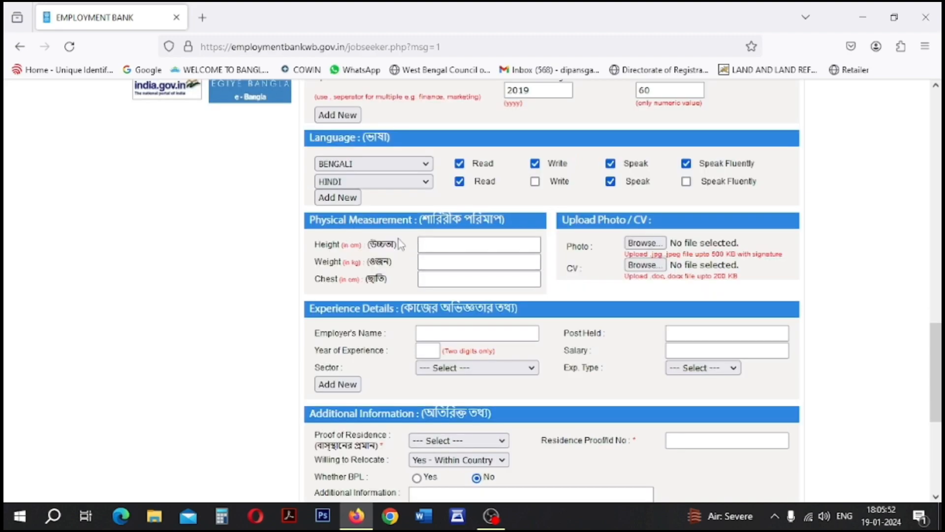
{"action": "left_click", "coordinate": [471, 279]}
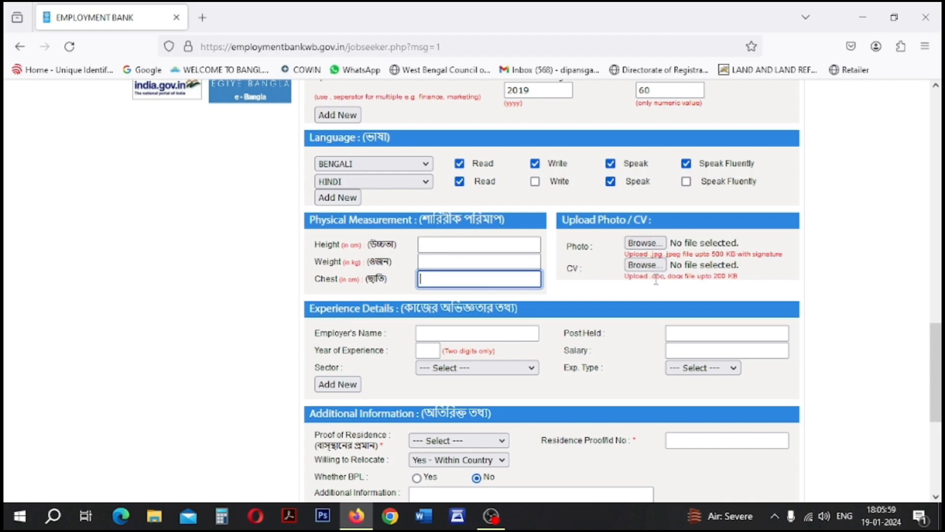
{"action": "scroll", "coordinate": [530, 321], "scroll_direction": "down", "scroll_amount": 1}
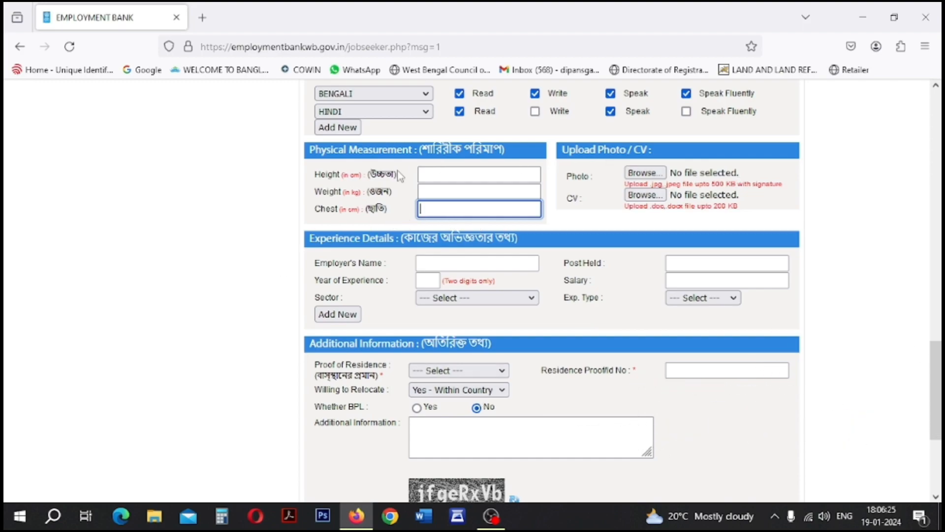
- Set proof of residence to AADHAR, relocation Yes - Within Country, and BPL to No
{"action": "scroll", "coordinate": [622, 343], "scroll_direction": "down", "scroll_amount": 2}
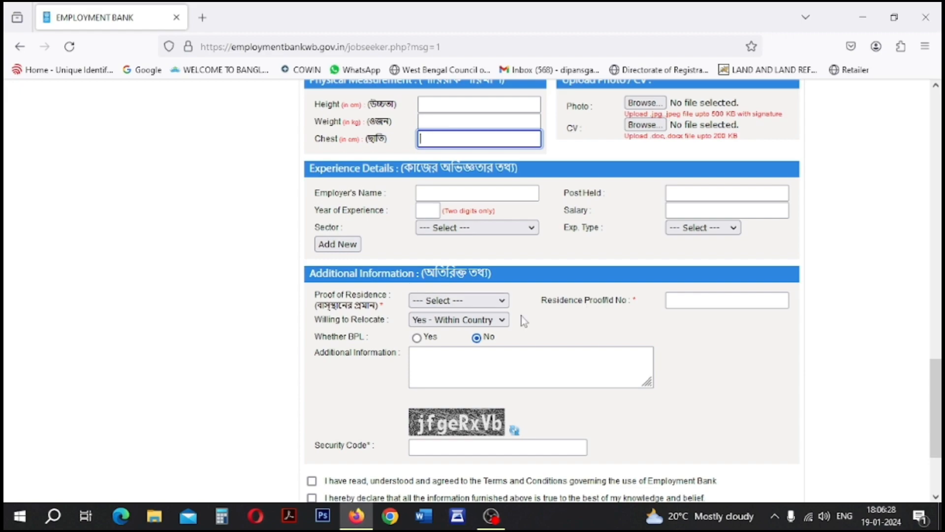
{"action": "left_click", "coordinate": [439, 301]}
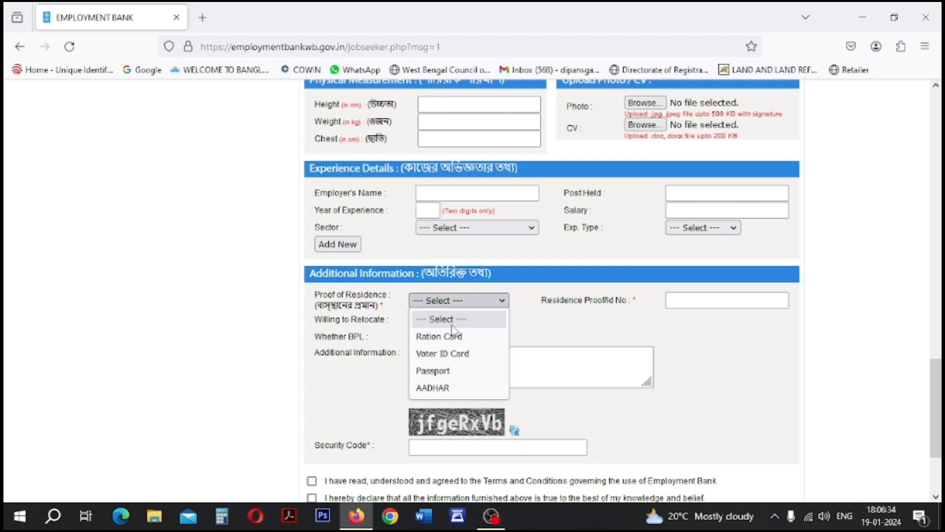
{"action": "left_click", "coordinate": [436, 388]}
{"action": "left_click", "coordinate": [677, 300]}
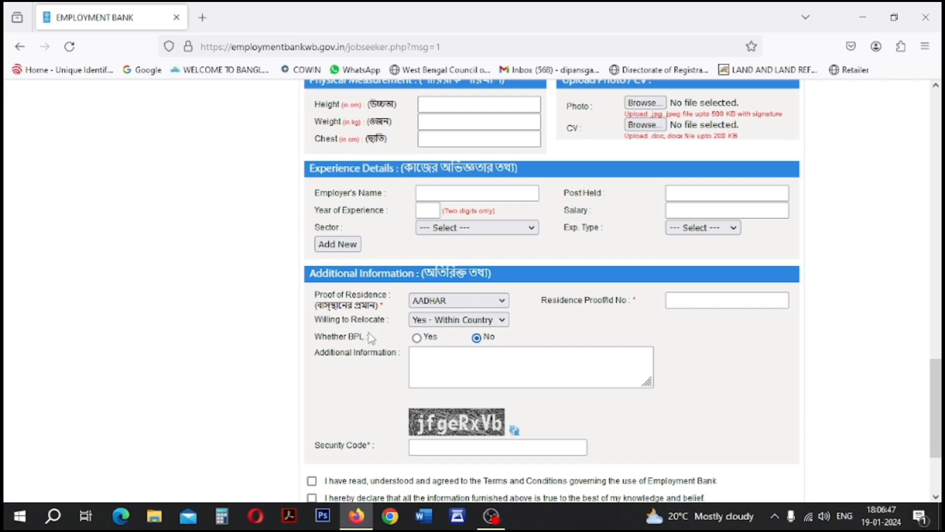
{"action": "left_click", "coordinate": [439, 321]}
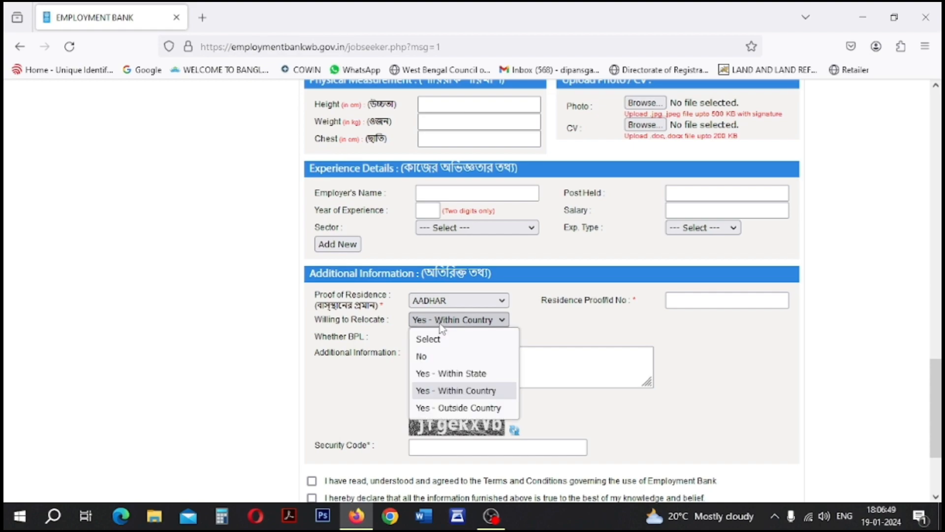
{"action": "left_click", "coordinate": [439, 323]}
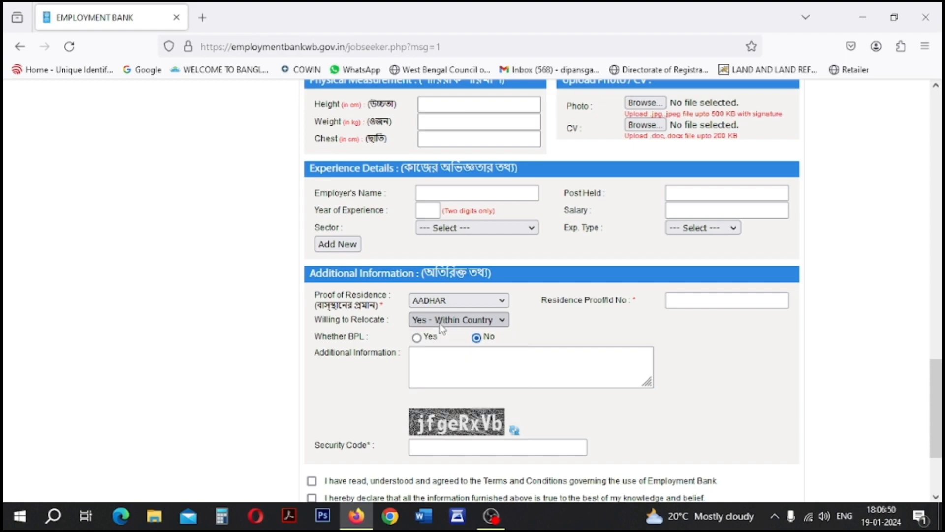
{"action": "left_click", "coordinate": [417, 338]}
{"action": "left_click", "coordinate": [476, 338]}
- Fill in the additional information and security code, and tick both declaration checkboxes
{"action": "scroll", "coordinate": [480, 335], "scroll_direction": "down", "scroll_amount": 3}
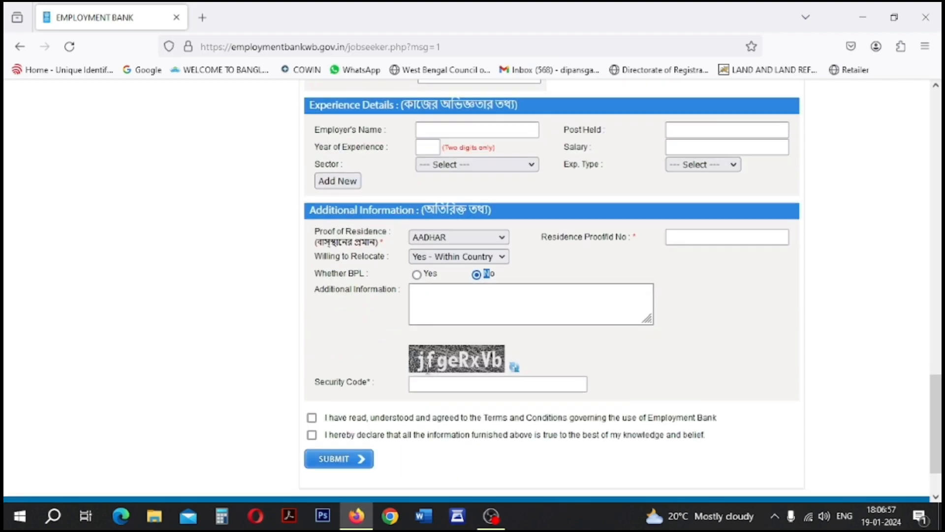
{"action": "left_click", "coordinate": [484, 300]}
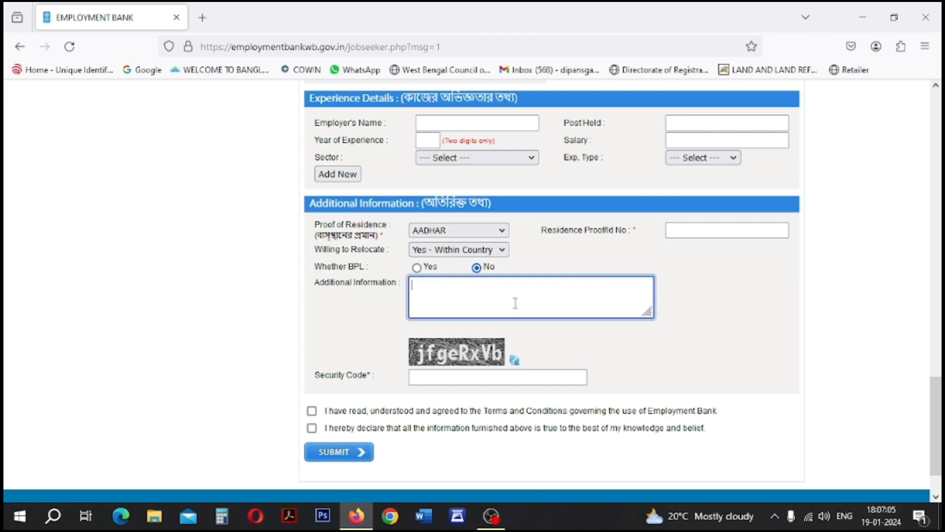
{"action": "left_click", "coordinate": [446, 379]}
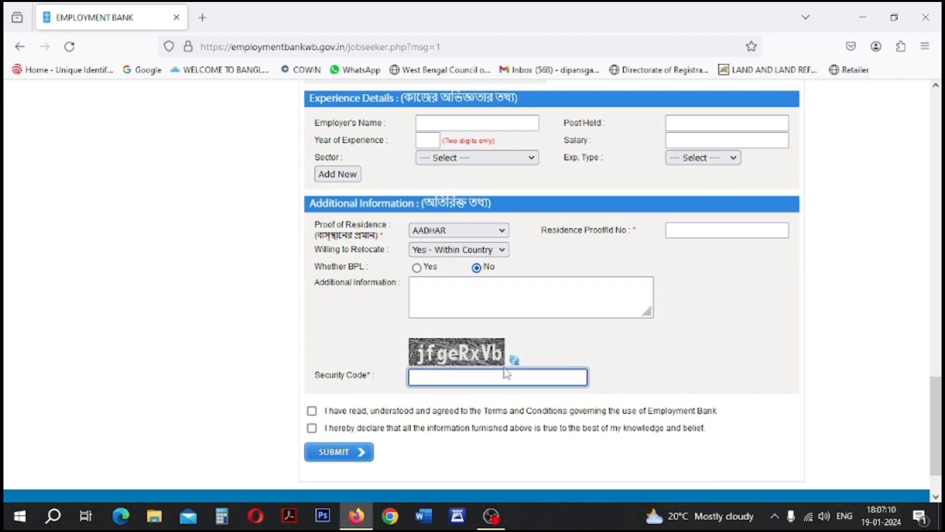
{"action": "left_click", "coordinate": [312, 411]}
{"action": "left_click", "coordinate": [311, 428]}
{"action": "scroll", "coordinate": [747, 397], "scroll_direction": "up", "scroll_amount": 15}
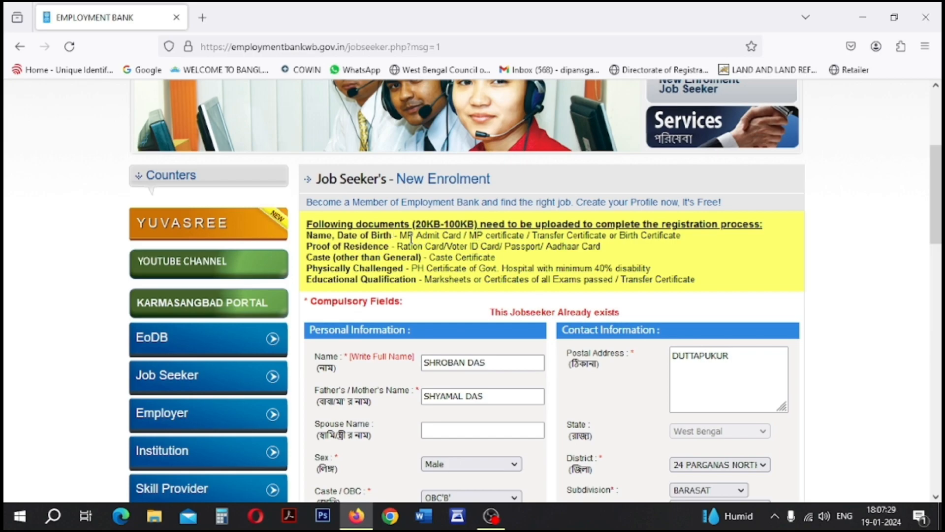
{"action": "left_click_drag", "start_coordinate": [400, 235], "coordinate": [527, 237]}
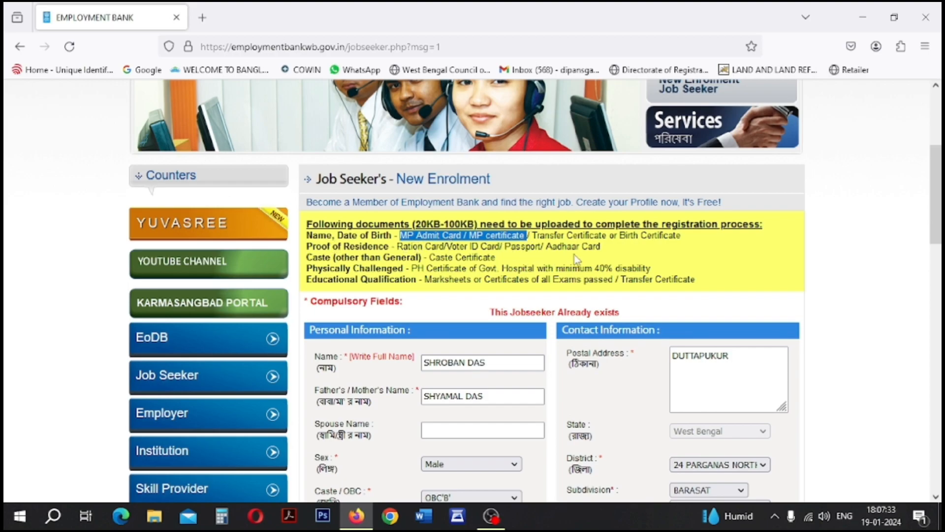
{"action": "scroll", "coordinate": [435, 341], "scroll_direction": "down", "scroll_amount": 3}
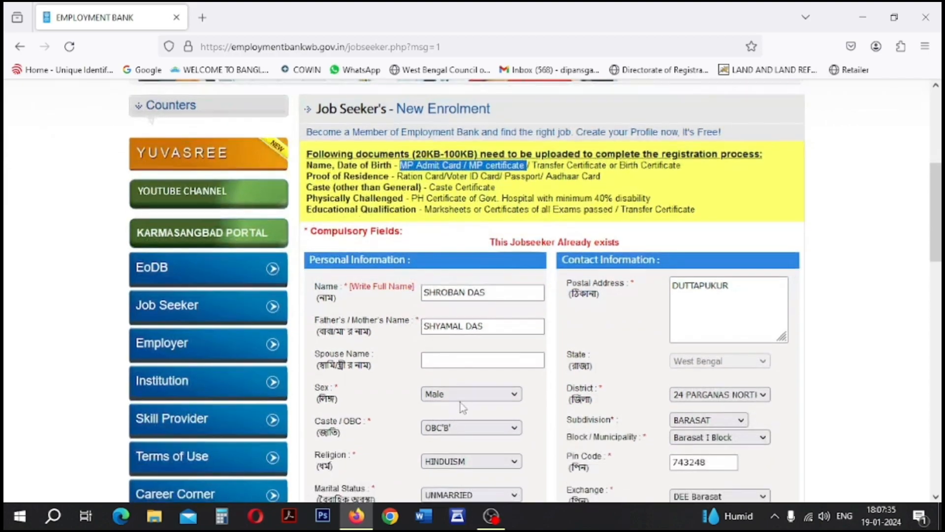
{"action": "left_click_drag", "start_coordinate": [497, 192], "coordinate": [430, 190]}
{"action": "left_click", "coordinate": [430, 191]}
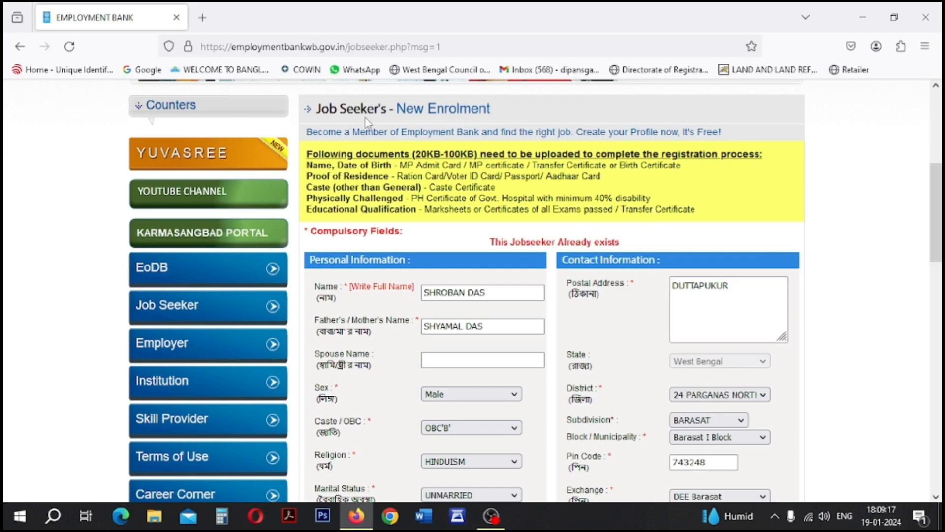
{"action": "scroll", "coordinate": [495, 196], "scroll_direction": "up", "scroll_amount": 2}
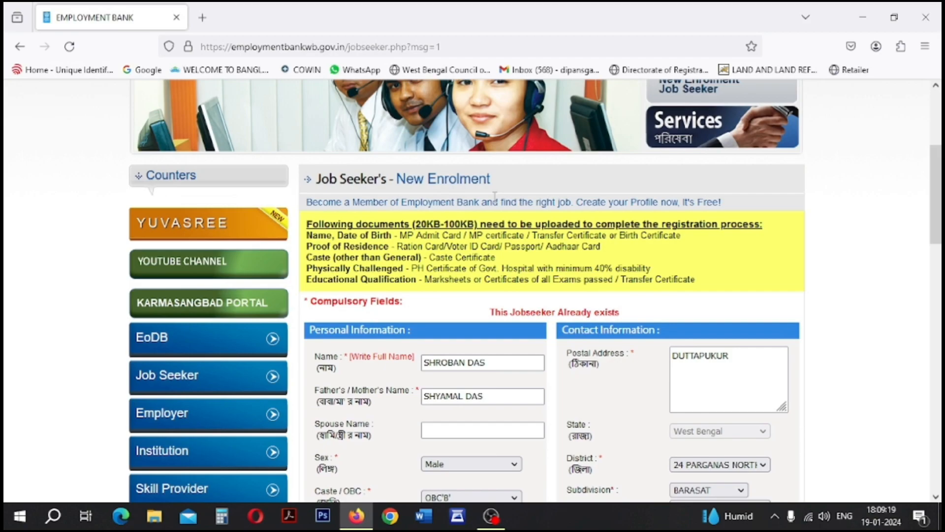
- From the Yuvasree page, open the SUBMIT ANNEXURE-III jobseeker login
{"action": "left_click", "coordinate": [195, 229]}
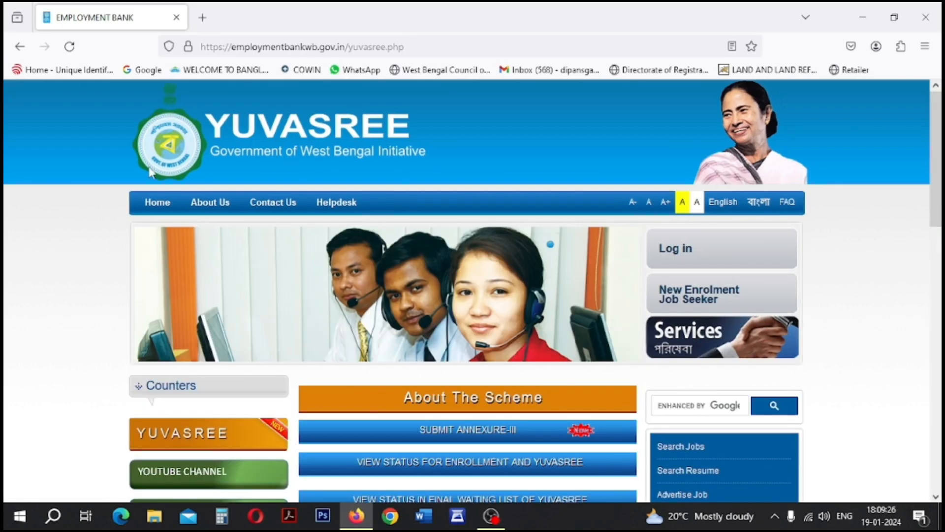
{"action": "scroll", "coordinate": [412, 300], "scroll_direction": "down", "scroll_amount": 3}
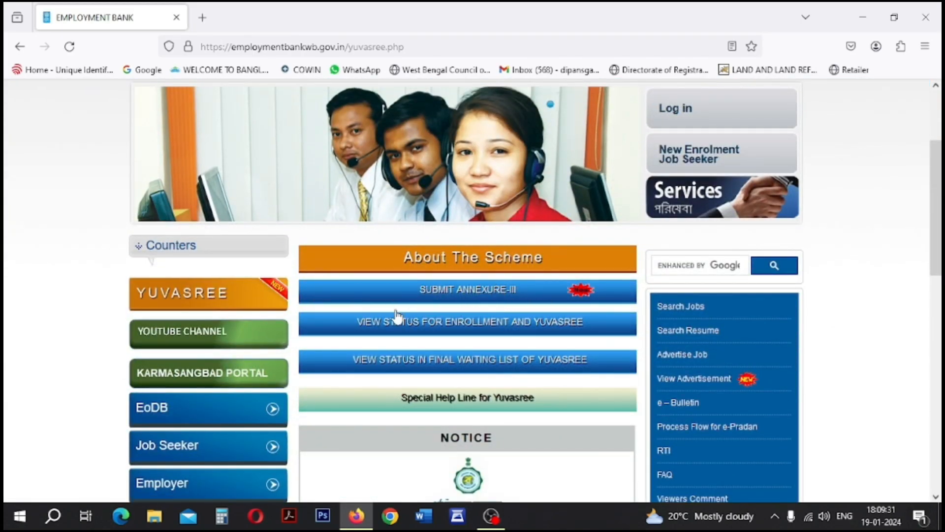
{"action": "left_click", "coordinate": [482, 294]}
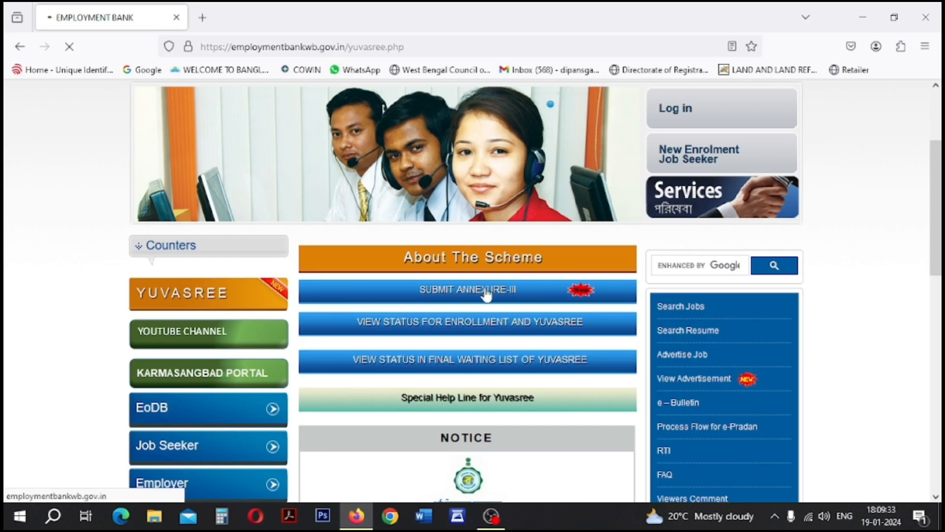
{"action": "scroll", "coordinate": [531, 342], "scroll_direction": "down", "scroll_amount": 2}
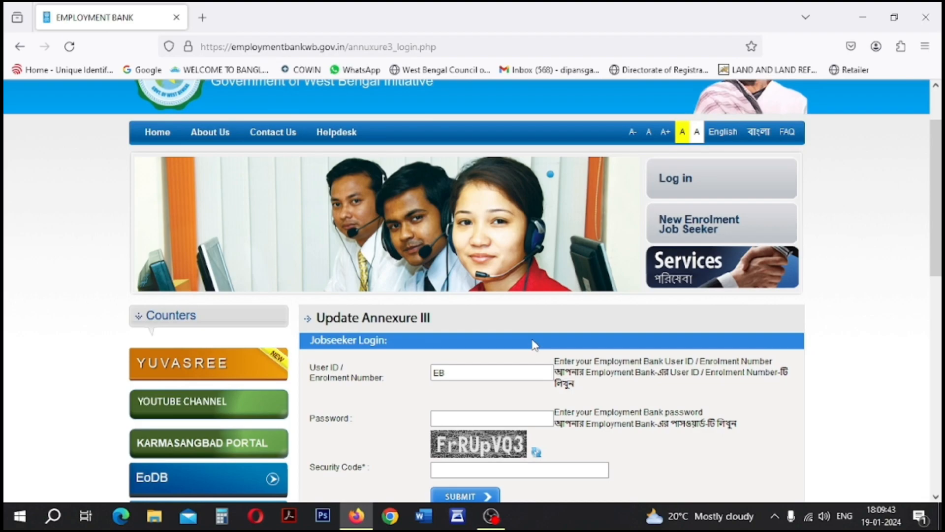
{"action": "left_click", "coordinate": [495, 377]}
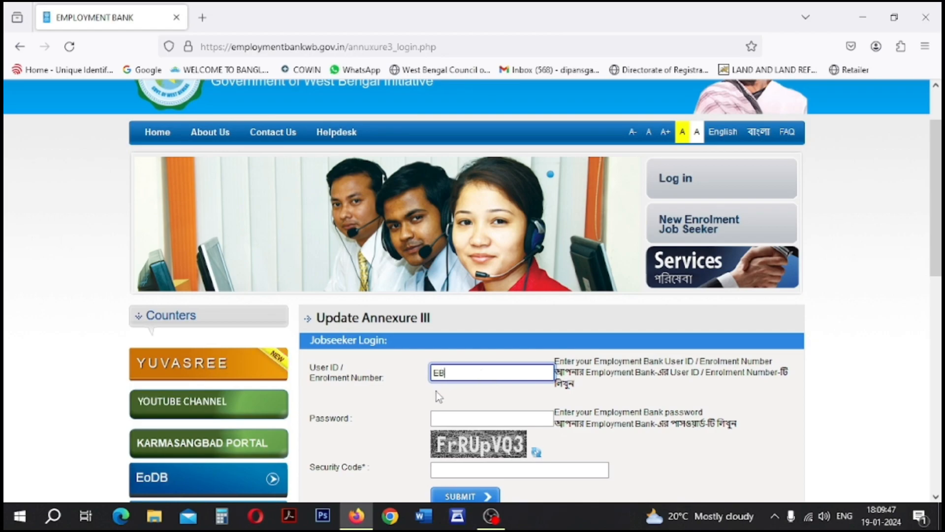
{"action": "left_click", "coordinate": [440, 420]}
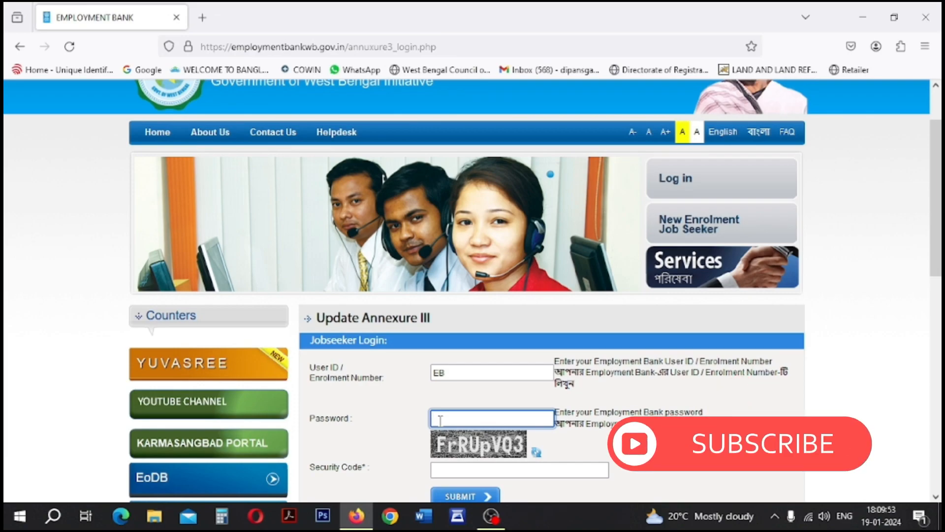
{"action": "scroll", "coordinate": [396, 280], "scroll_direction": "down", "scroll_amount": 2}
{"action": "left_click", "coordinate": [485, 399]}
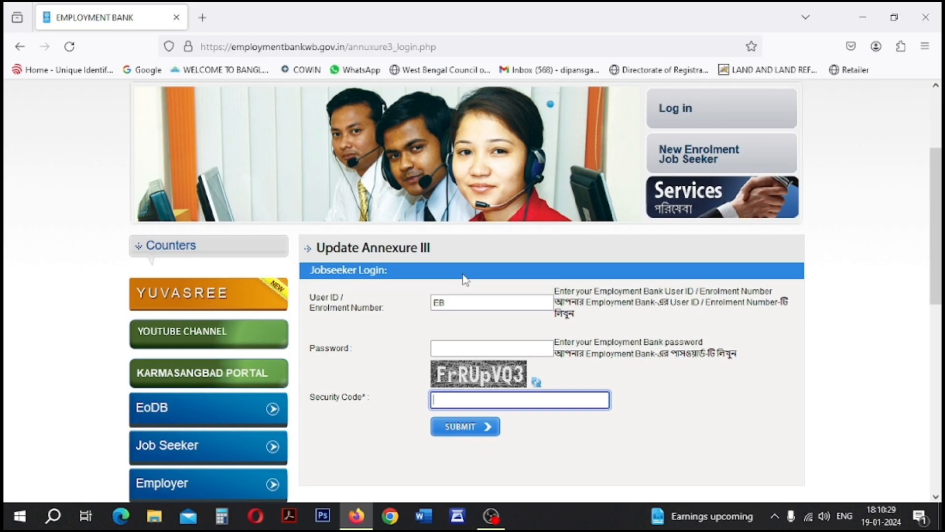
- Download 'Format for Self Declaration by the beneficiary (Annexure-III)' from Yuvasree's About The Scheme list
{"action": "left_click", "coordinate": [250, 297]}
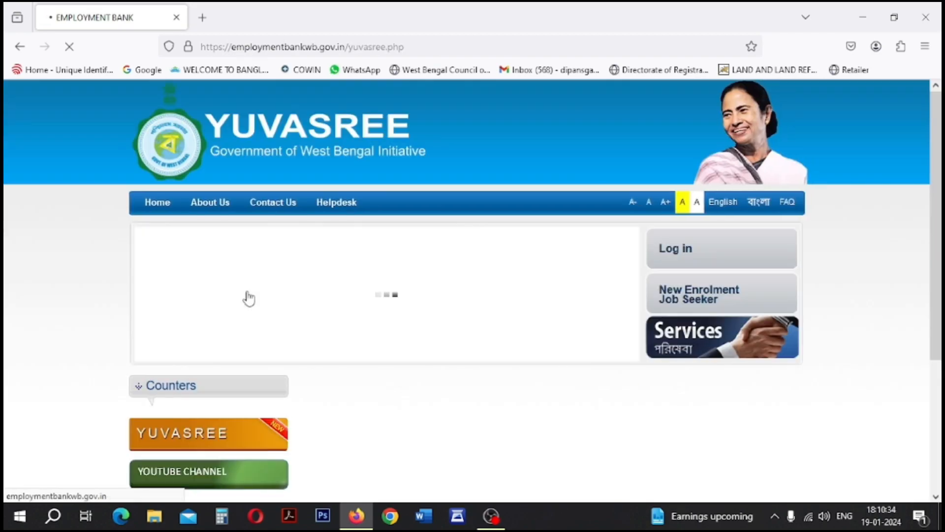
{"action": "scroll", "coordinate": [320, 256], "scroll_direction": "down", "scroll_amount": 2}
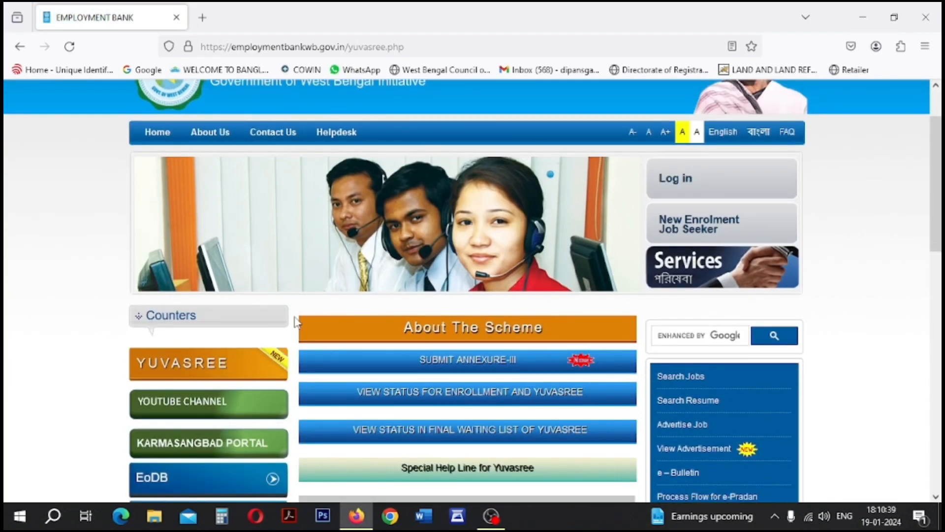
{"action": "left_click", "coordinate": [462, 333]}
{"action": "scroll", "coordinate": [464, 334], "scroll_direction": "down", "scroll_amount": 3}
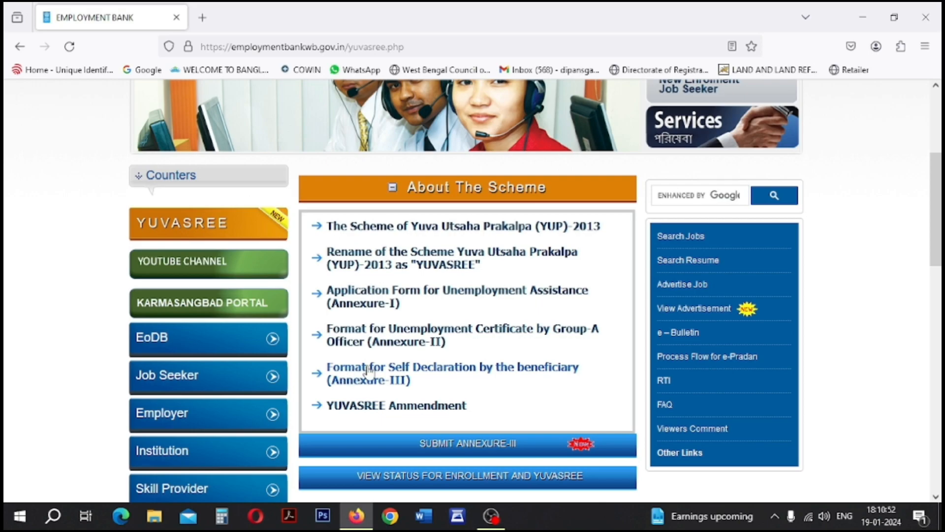
{"action": "left_click", "coordinate": [389, 377]}
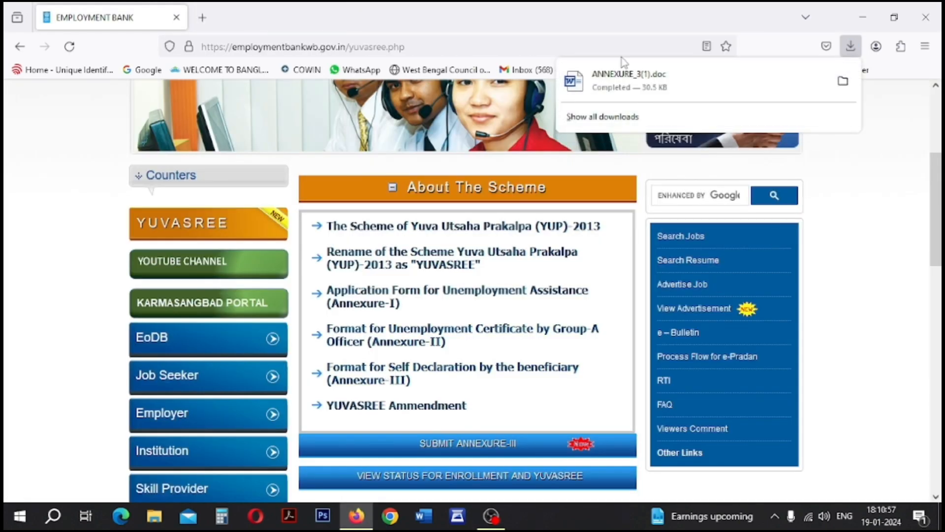
- Open ANNEXURE_3(1).doc in Word, dismiss the view-only notice and enable editing
{"action": "left_click", "coordinate": [843, 80]}
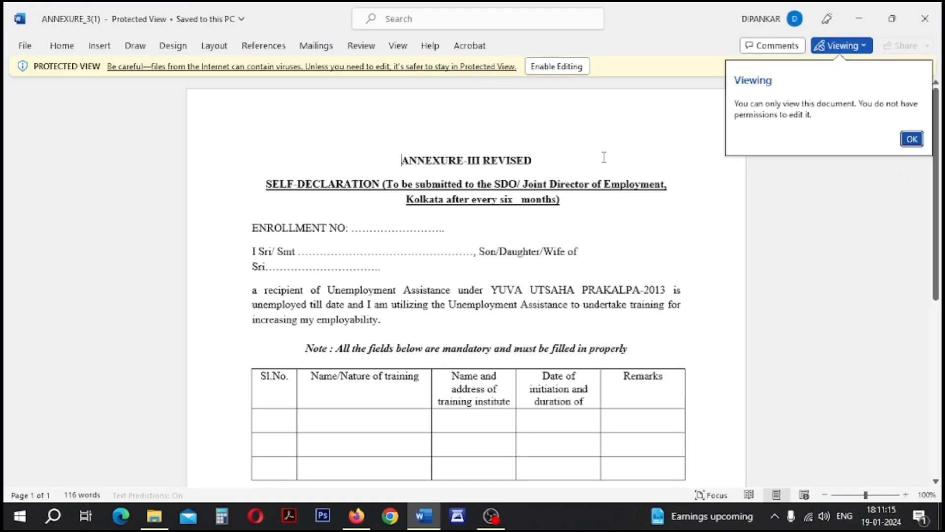
{"action": "left_click", "coordinate": [913, 139]}
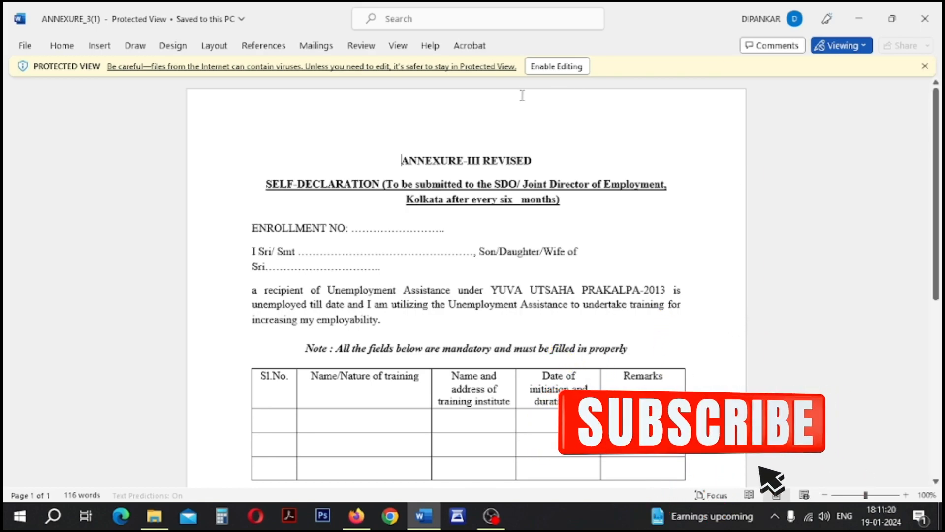
{"action": "left_click", "coordinate": [542, 66]}
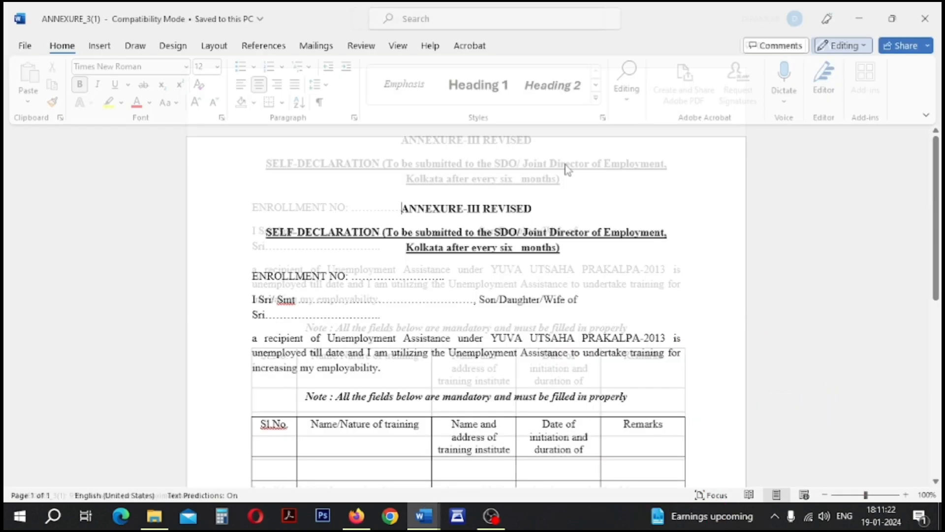
{"action": "scroll", "coordinate": [452, 214], "scroll_direction": "down", "scroll_amount": 2}
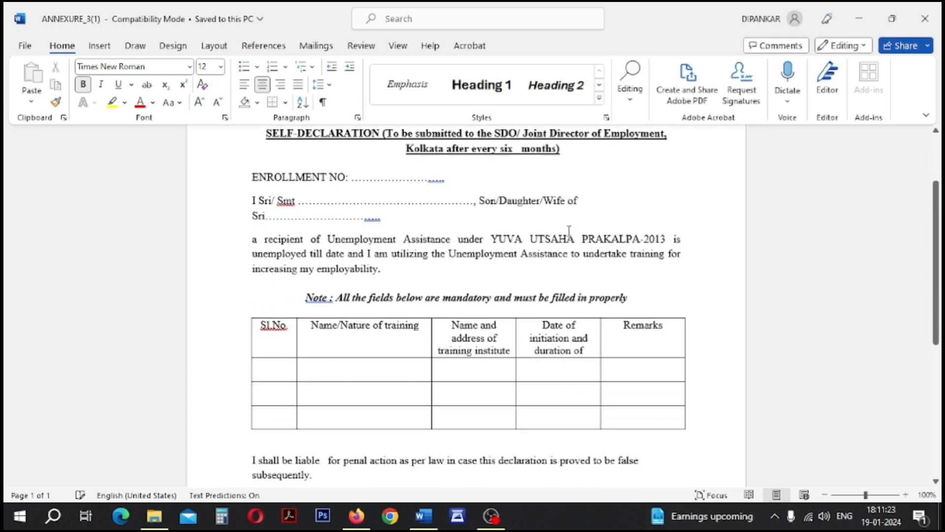
{"action": "left_click", "coordinate": [364, 175]}
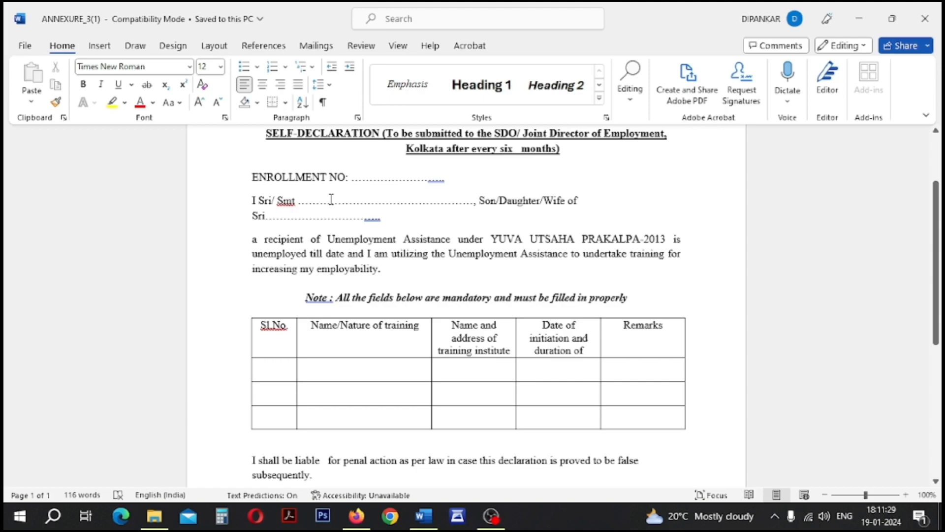
{"action": "left_click", "coordinate": [307, 217]}
{"action": "scroll", "coordinate": [426, 241], "scroll_direction": "down", "scroll_amount": 1}
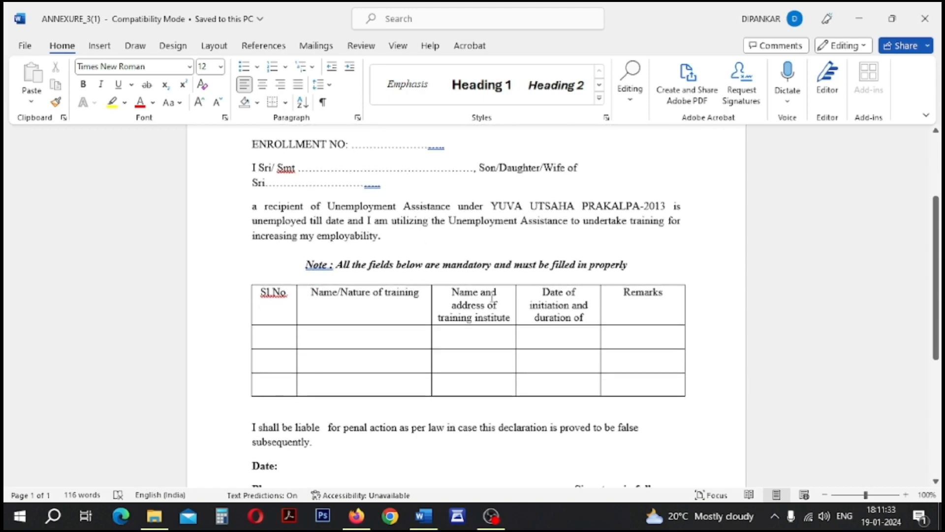
{"action": "left_click", "coordinate": [268, 338]}
{"action": "left_click", "coordinate": [327, 340]}
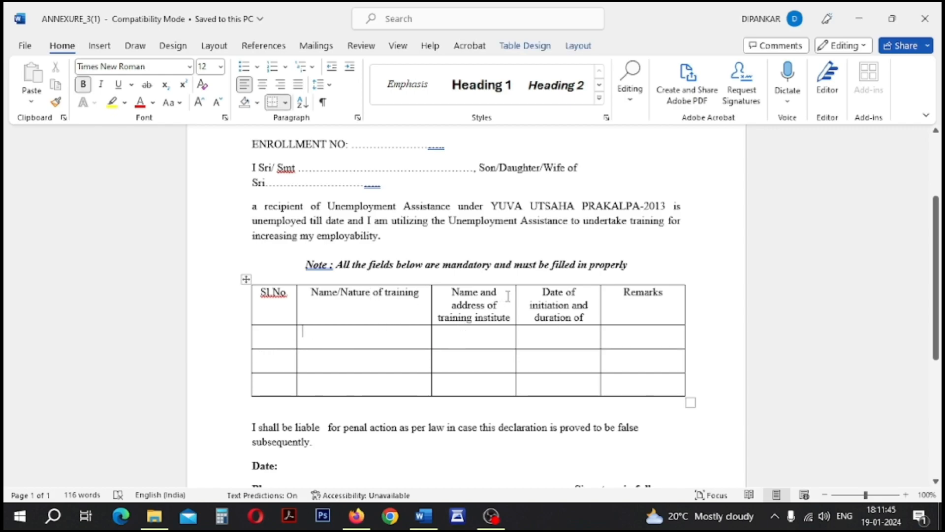
{"action": "left_click", "coordinate": [454, 339]}
{"action": "scroll", "coordinate": [565, 348], "scroll_direction": "down", "scroll_amount": 2}
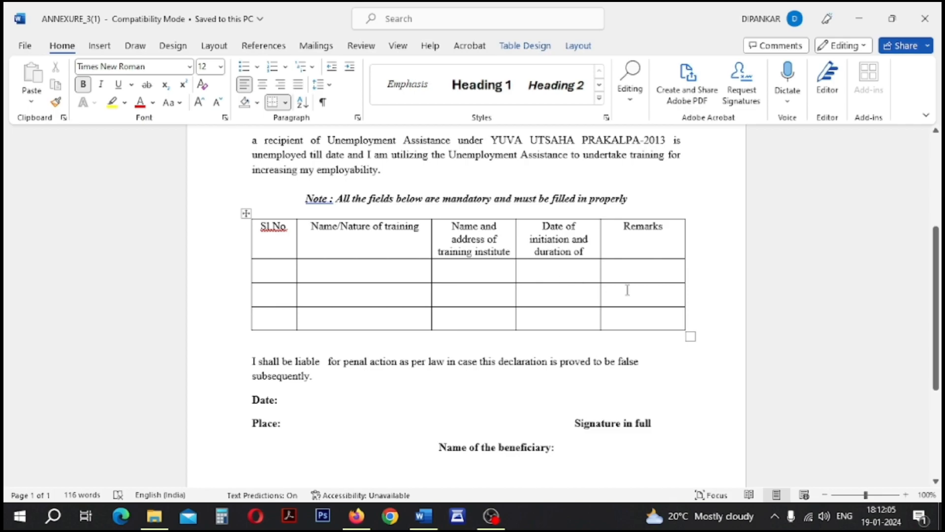
{"action": "left_click", "coordinate": [329, 398]}
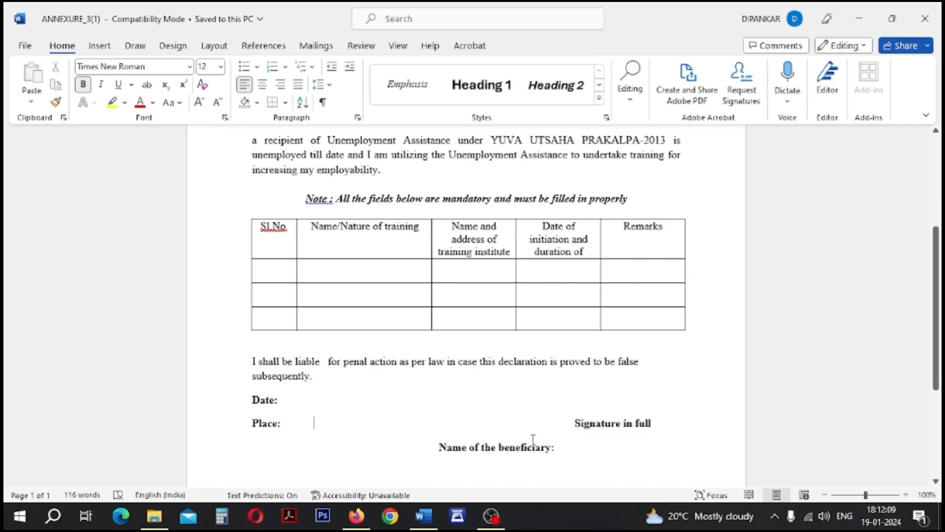
{"action": "scroll", "coordinate": [533, 438], "scroll_direction": "down", "scroll_amount": 1}
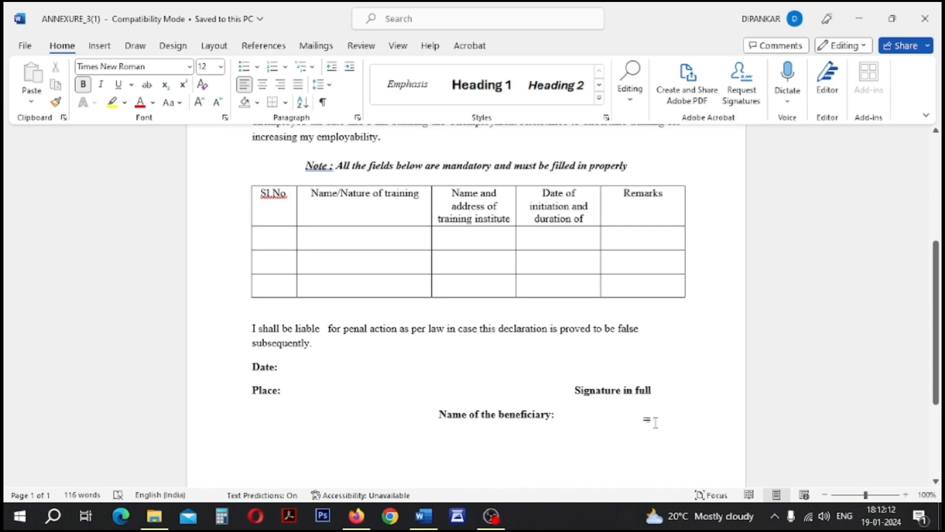
{"action": "scroll", "coordinate": [635, 418], "scroll_direction": "down", "scroll_amount": 4}
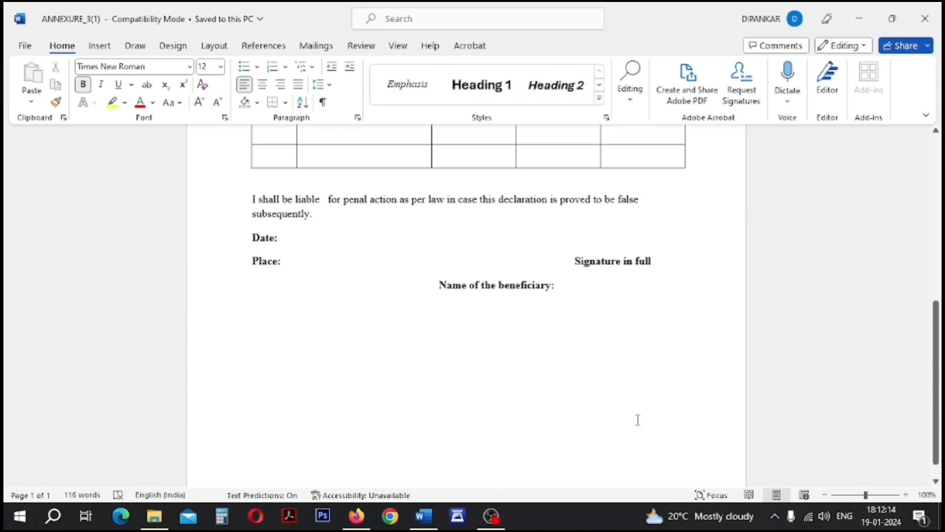
{"action": "scroll", "coordinate": [646, 397], "scroll_direction": "up", "scroll_amount": 4}
{"action": "scroll", "coordinate": [650, 392], "scroll_direction": "up", "scroll_amount": 4}
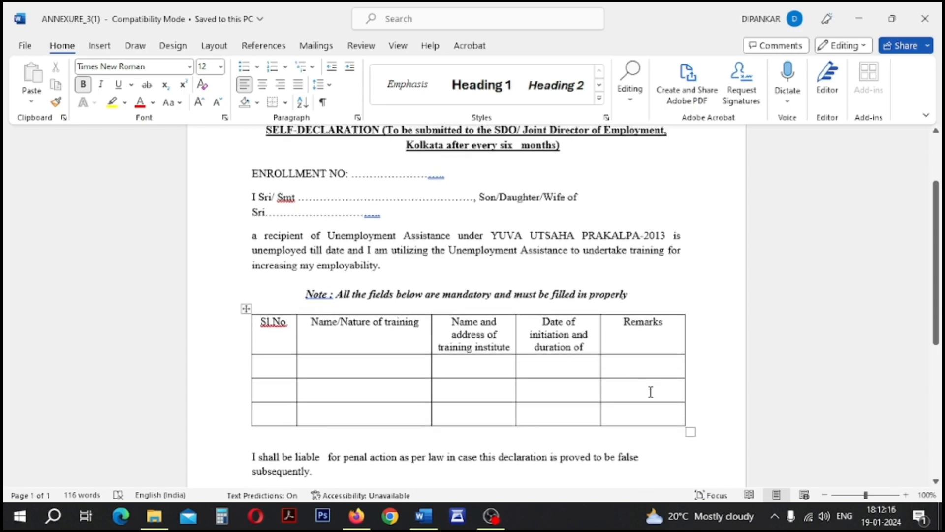